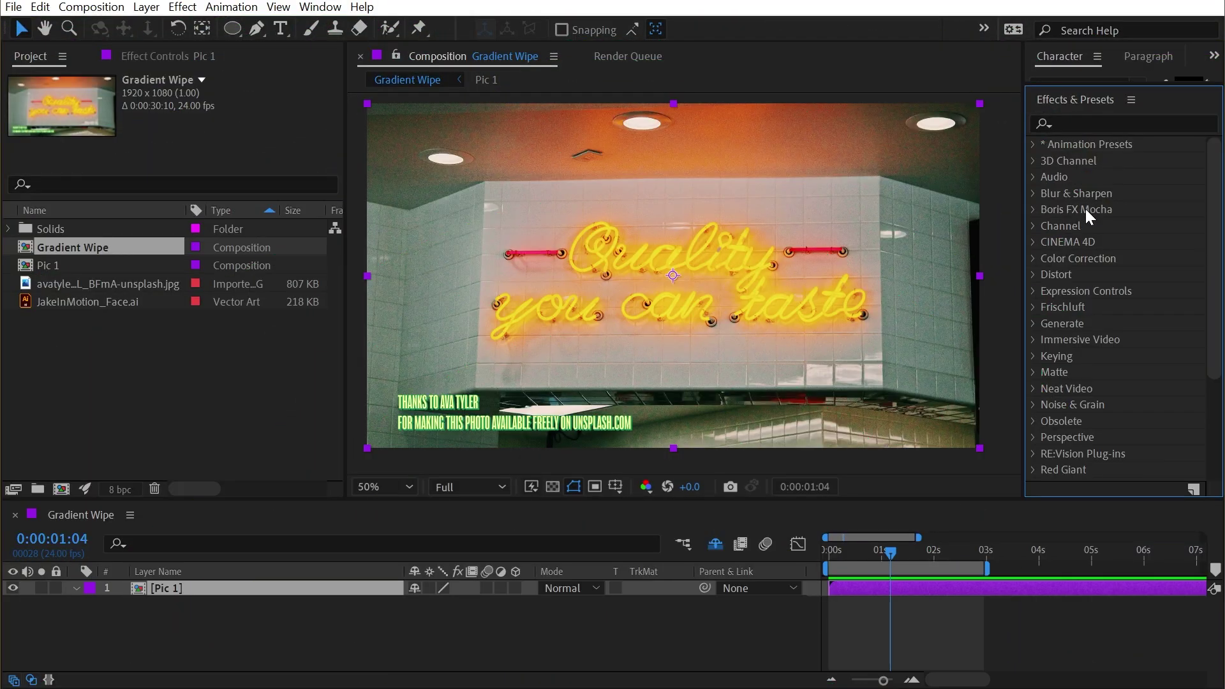
Step: Drag Gradient Wipe from the Transition effects group onto the Pic 1 layer
scroll(1086, 211, "down", 3)
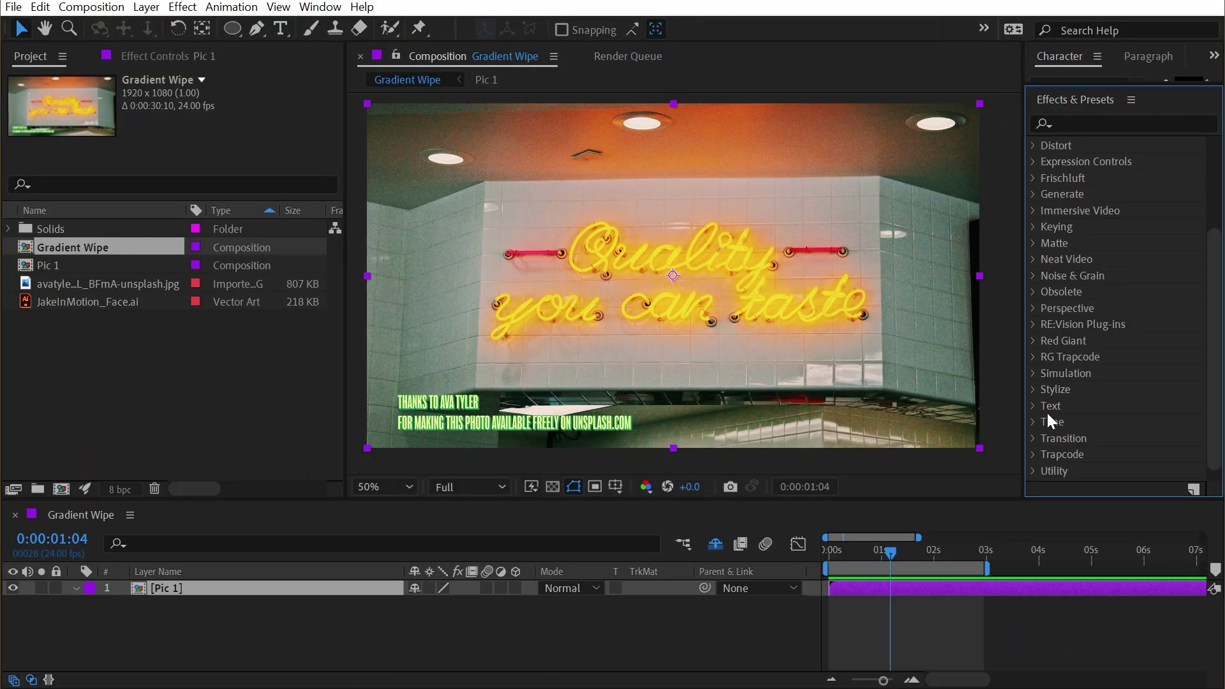
left_click(1033, 439)
left_click_drag(1100, 360, 216, 592)
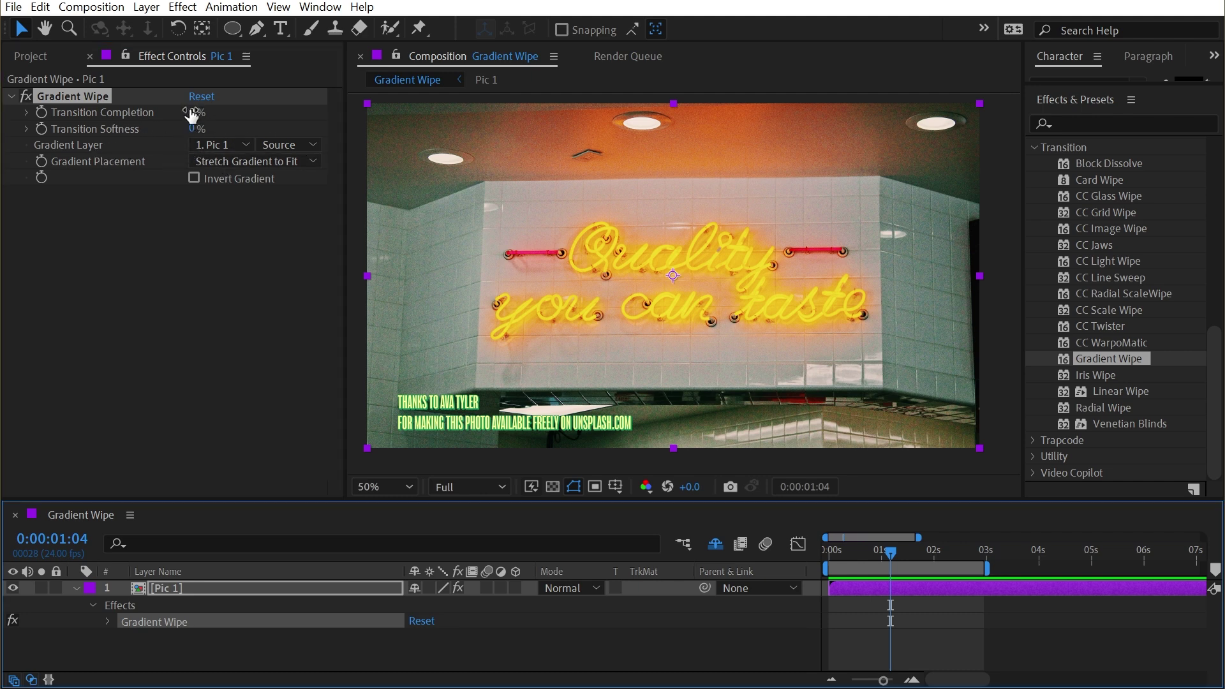
Step: Scrub Transition Completion to 100% with the transparency grid on, then return it to 0%
left_click_drag(191, 117, 313, 126)
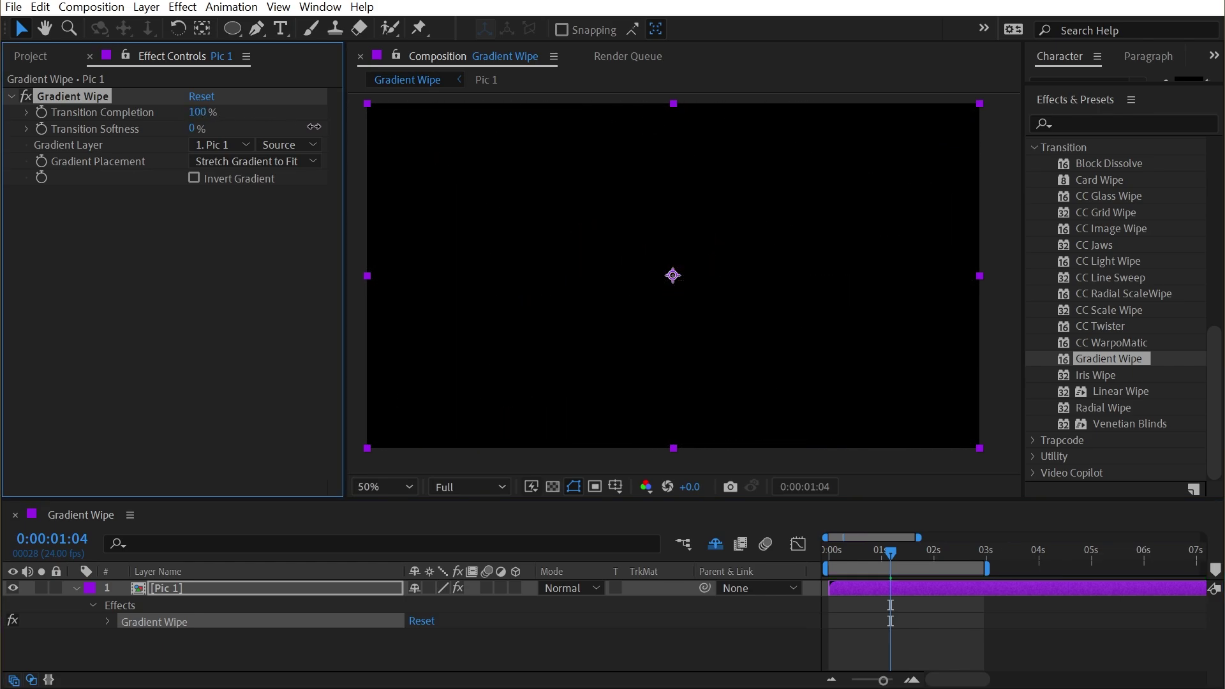
left_click(554, 485)
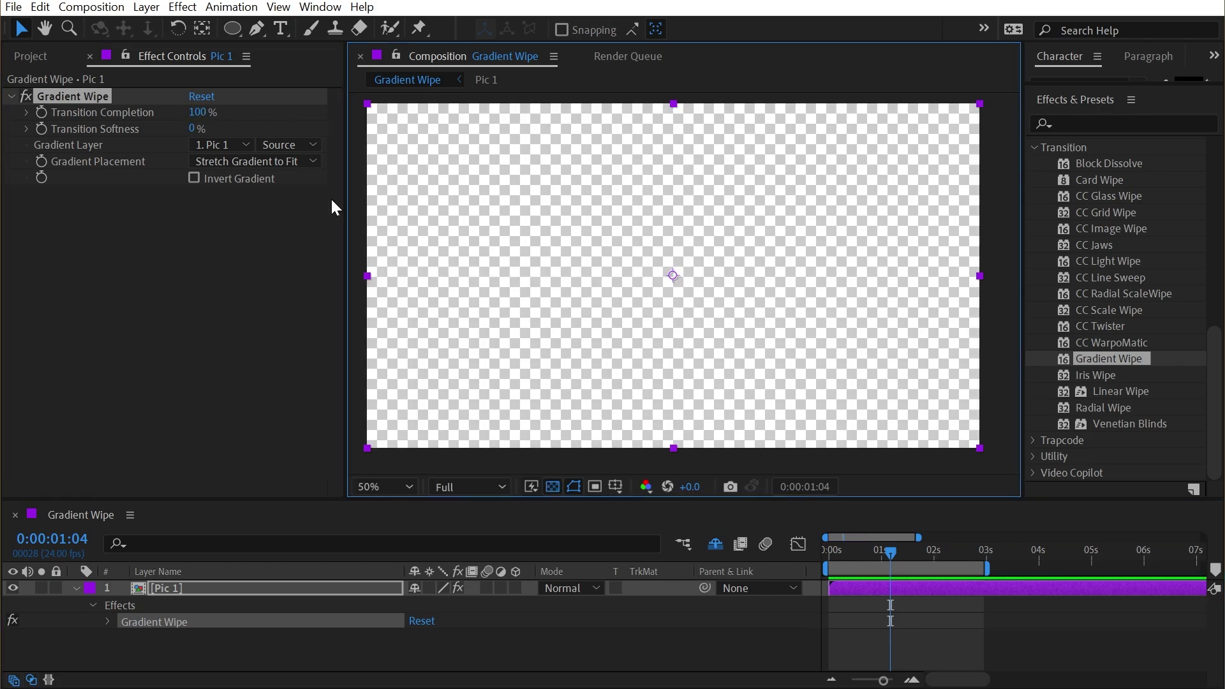
left_click_drag(198, 112, 94, 89)
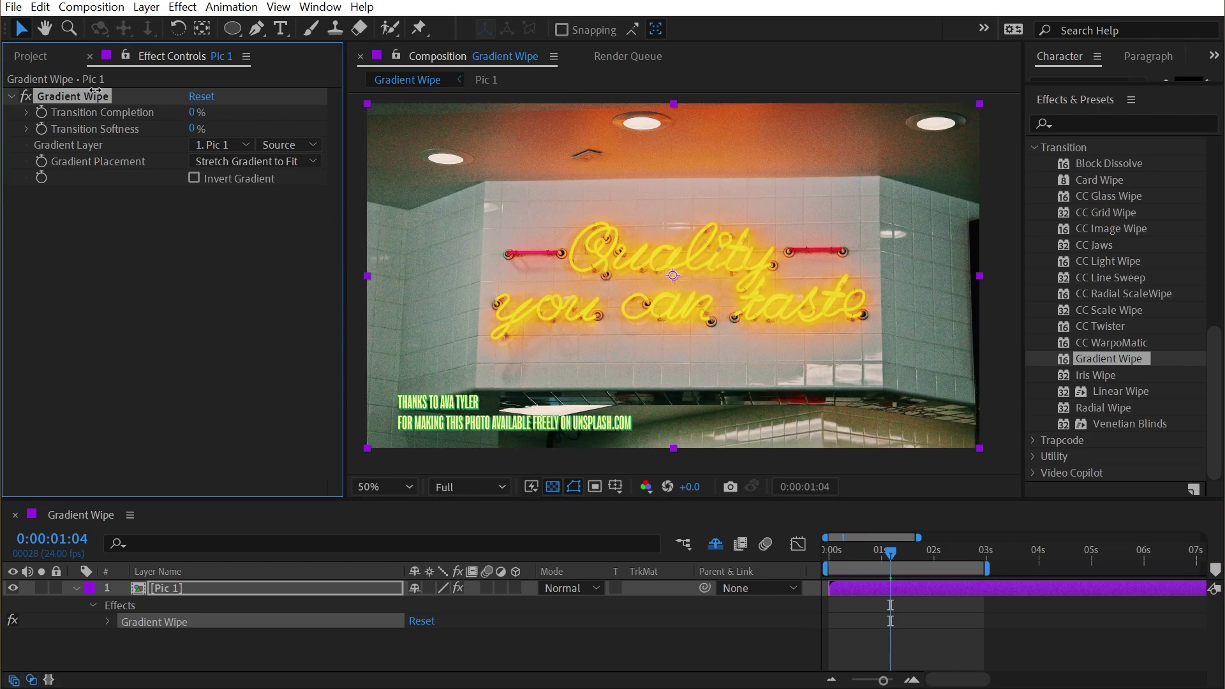
left_click(500, 225)
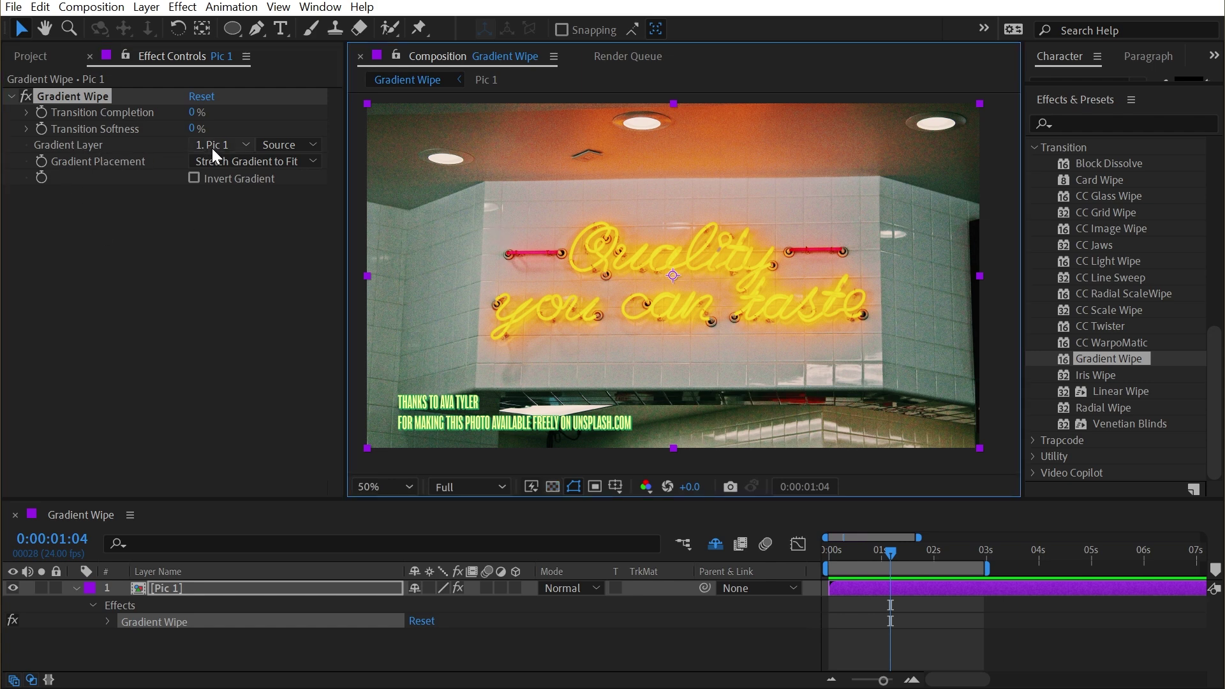
Step: Create a new solid layer named Gradient Map
left_click(151, 13)
mouse_move(155, 28)
left_click(478, 50)
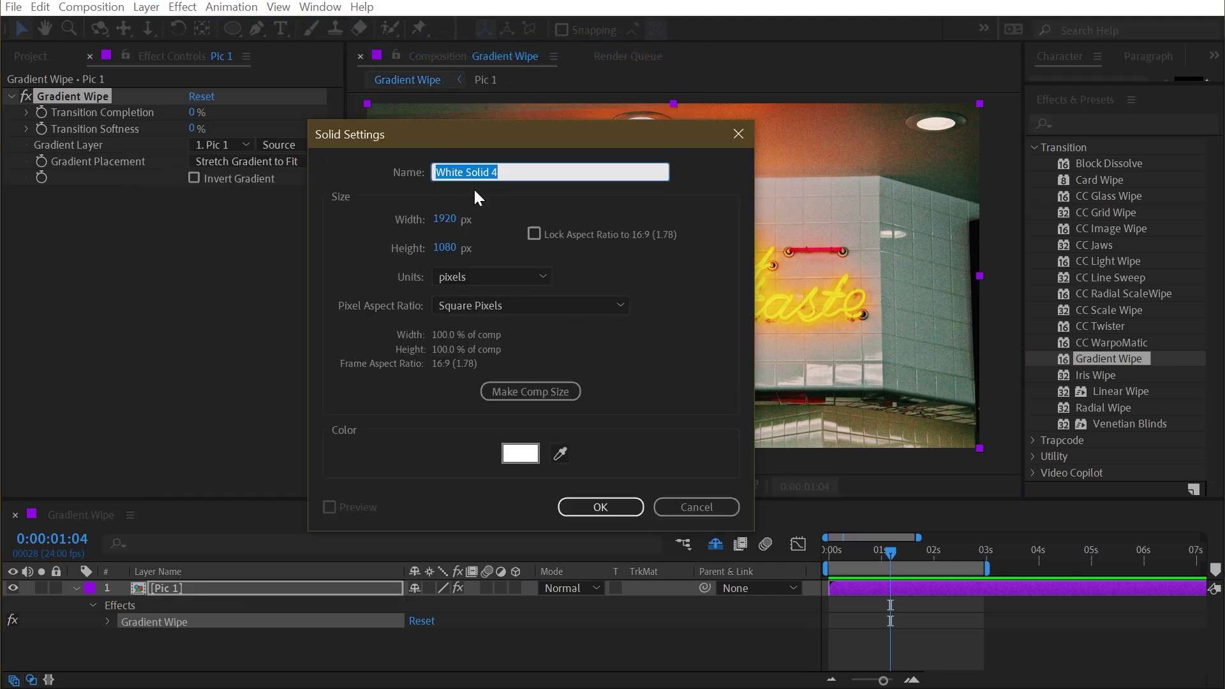
type("Gradient Map")
left_click(630, 507)
Step: Search effects for 'ramp' and apply Gradient Ramp to the Gradient Map solid
left_click(1088, 120)
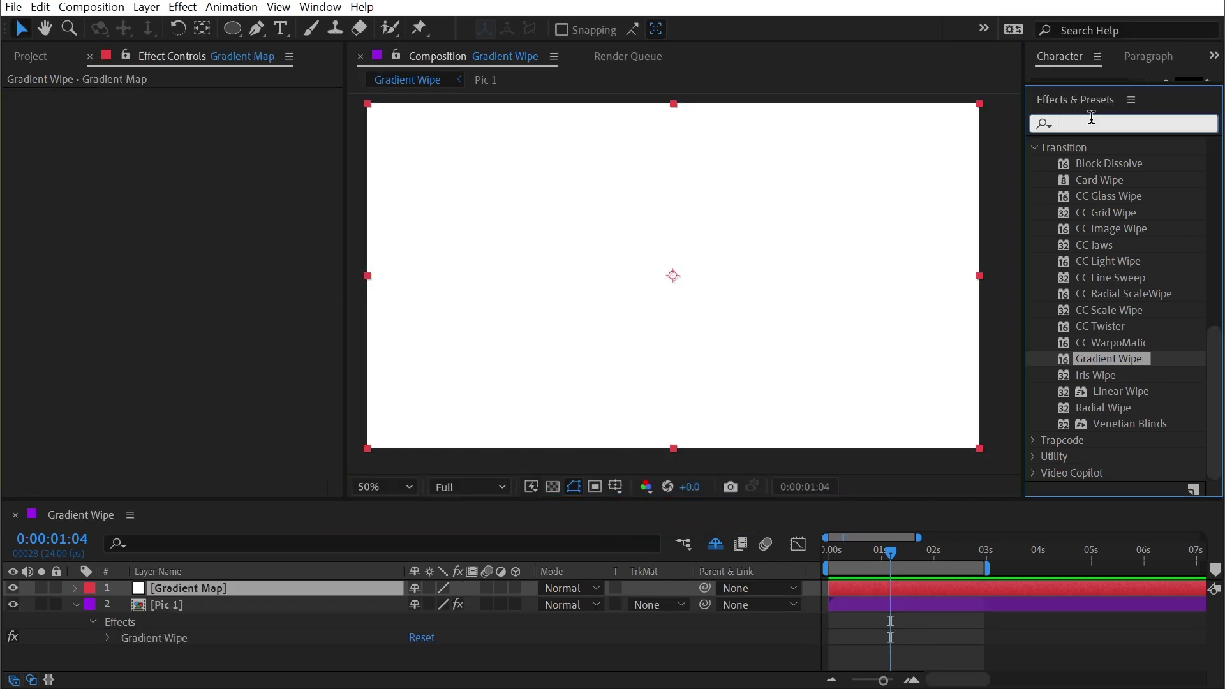
type("ramp")
left_click_drag(1154, 161, 545, 312)
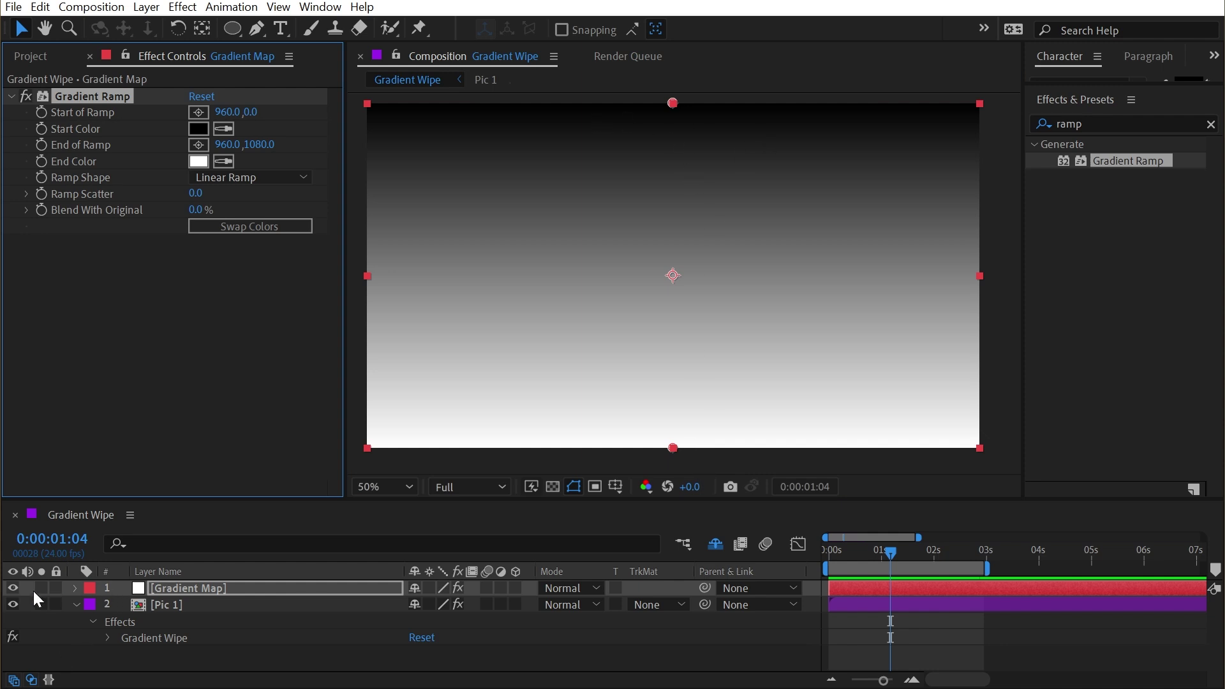
Step: Hide Gradient Map and set Pic 1's Gradient Layer to Gradient Map with Effects & Masks
left_click(12, 587)
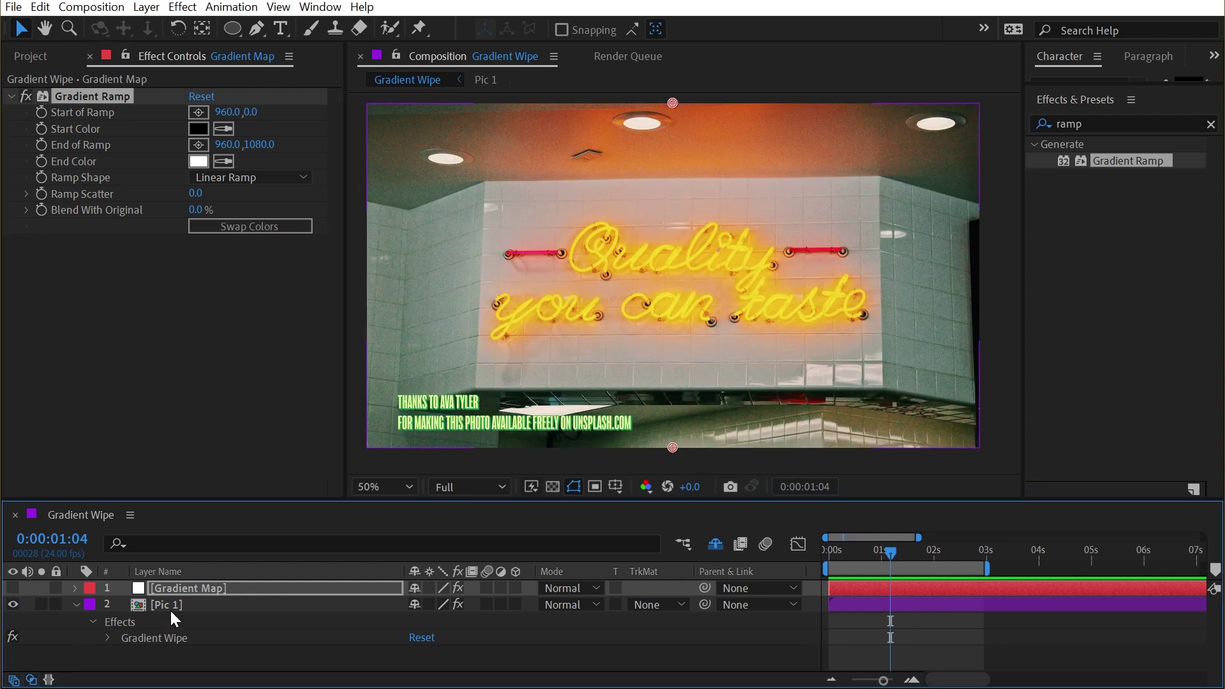
left_click(170, 607)
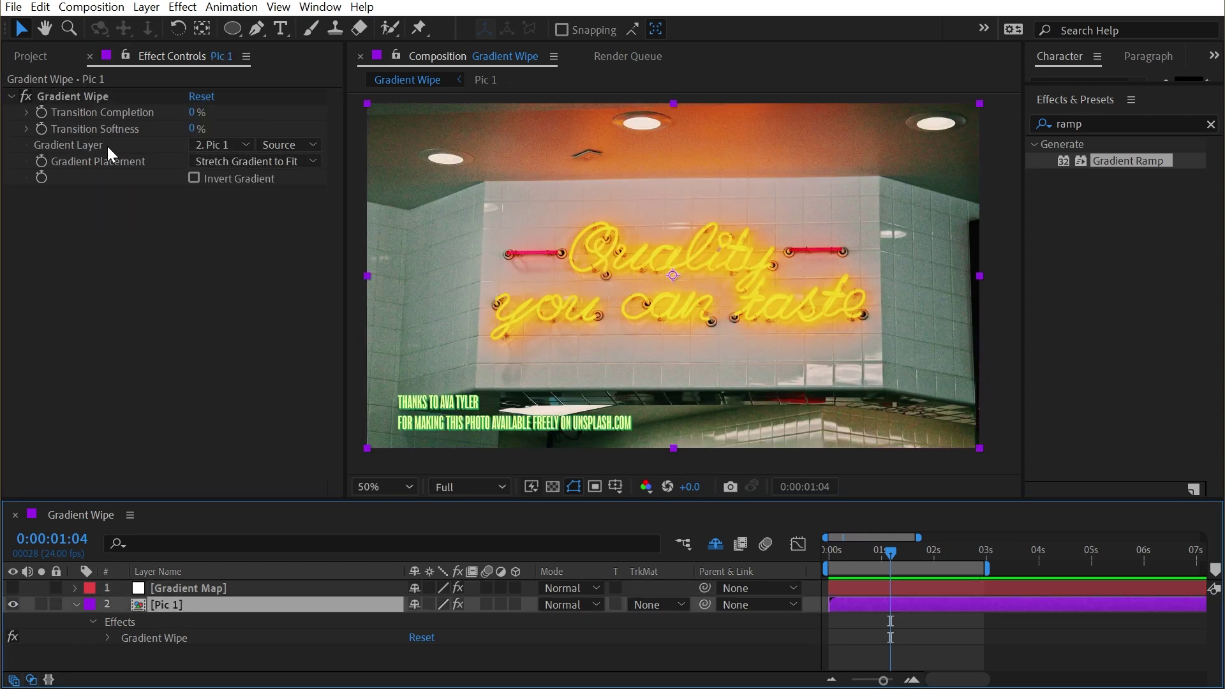
left_click(228, 147)
left_click(228, 185)
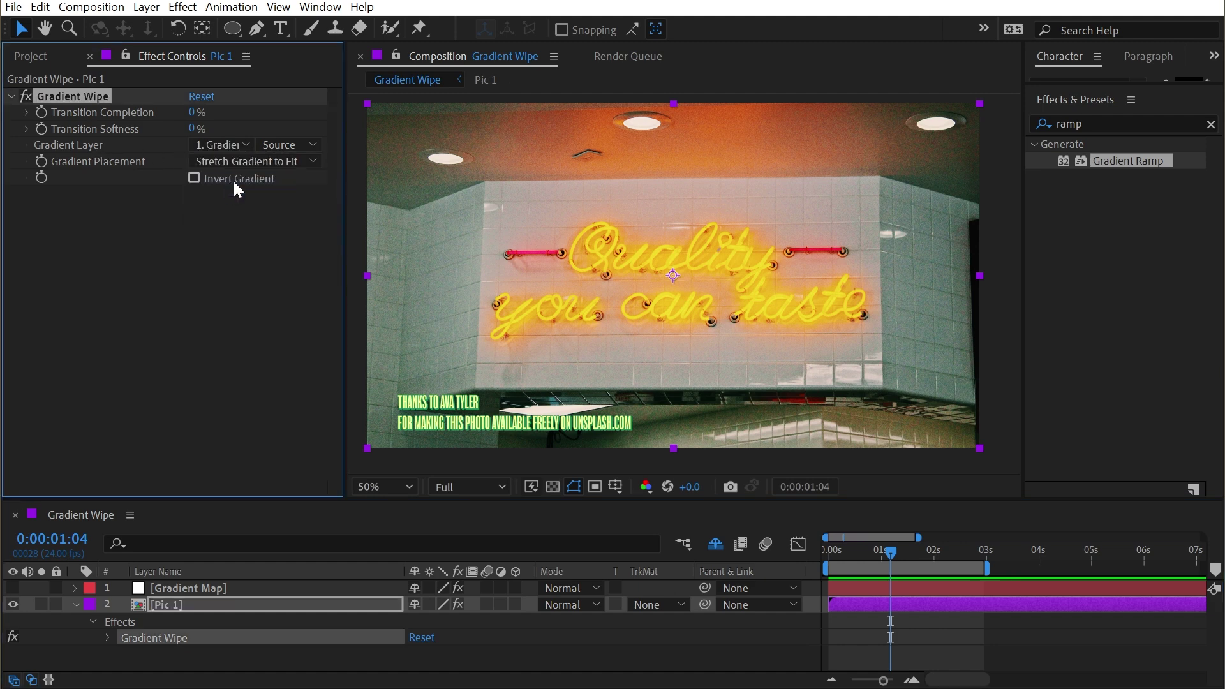
left_click(276, 143)
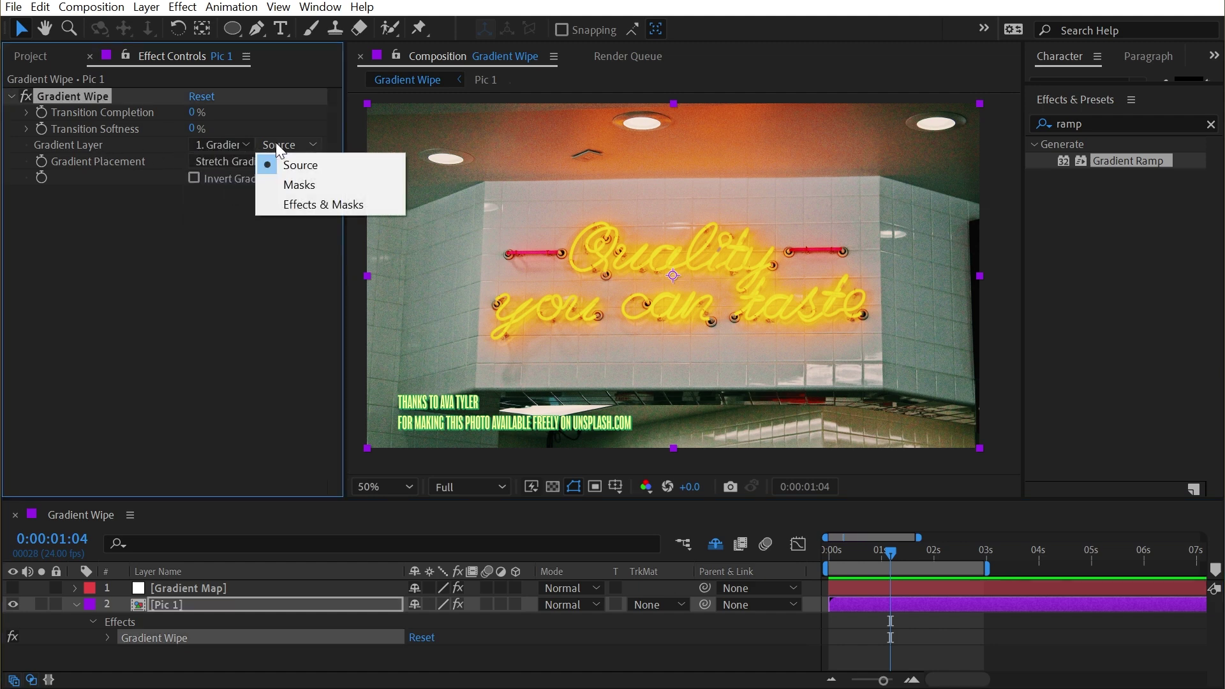
left_click(293, 207)
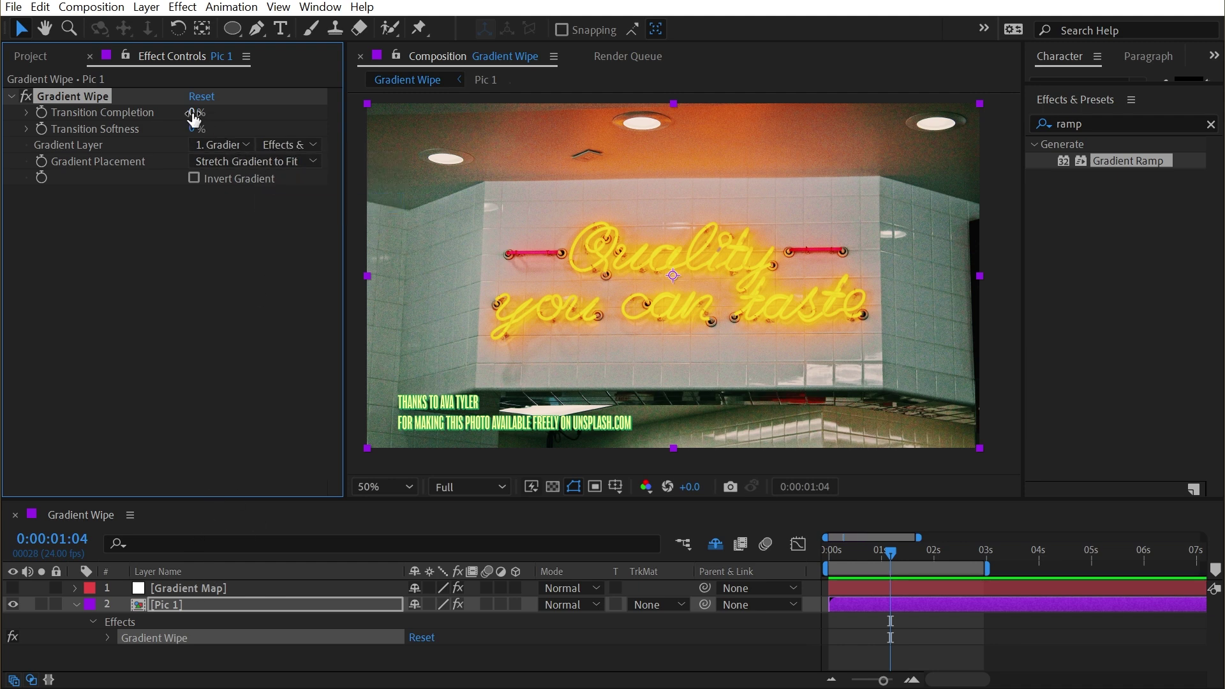
Step: Scrub Transition Completion up and back to 0%, toggling Gradient Map's visibility to compare
left_click_drag(193, 113, 227, 106)
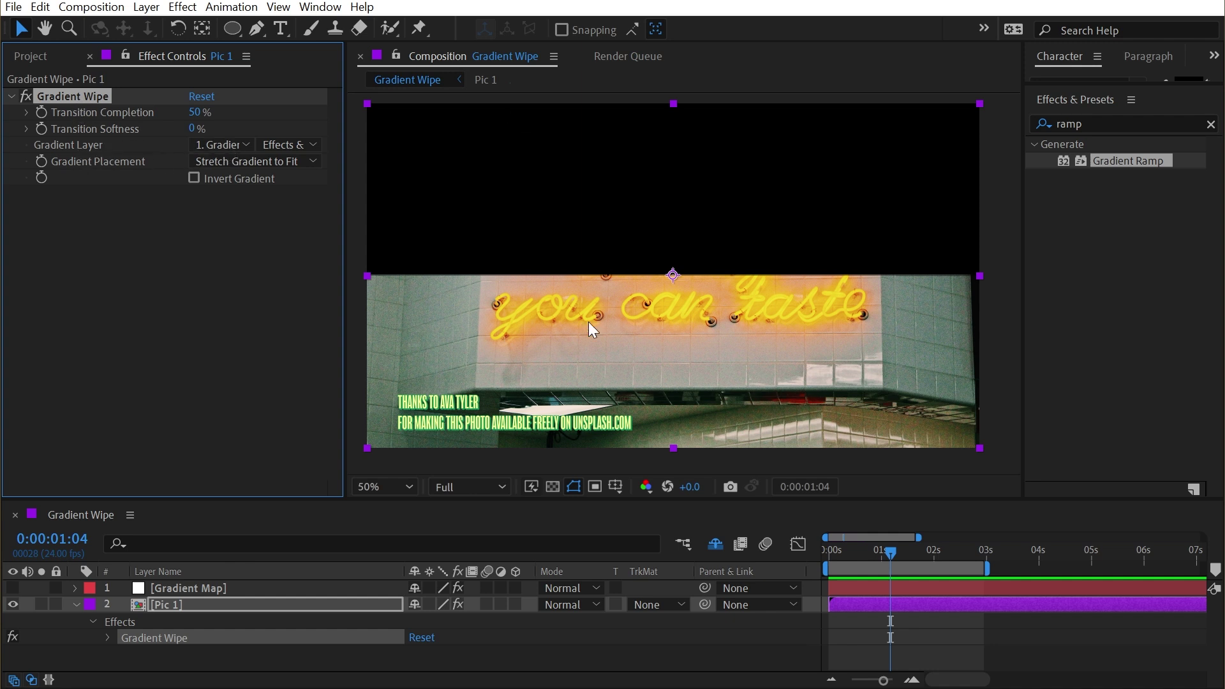
mouse_move(195, 112)
left_mouse_down()
mouse_move(142, 111)
mouse_move(240, 116)
mouse_move(209, 113)
left_mouse_up()
left_click(12, 588)
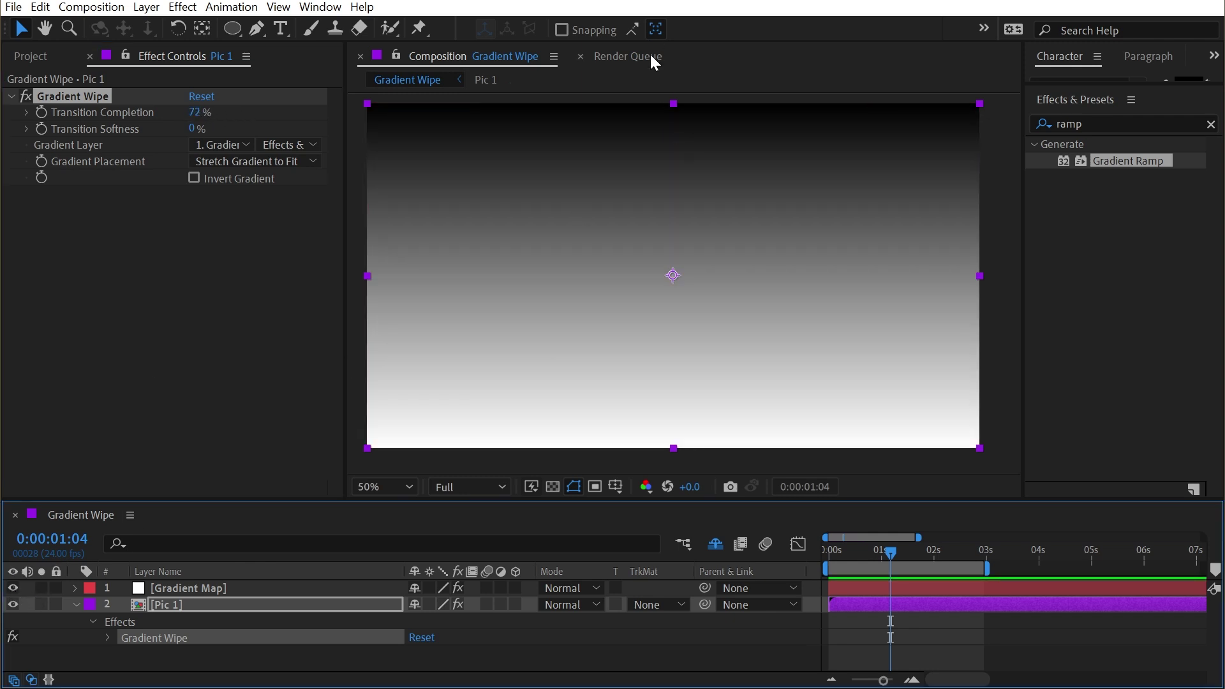
left_click(12, 587)
mouse_move(197, 112)
left_mouse_down()
mouse_move(106, 112)
mouse_move(204, 113)
mouse_move(173, 113)
left_mouse_up()
left_click(188, 587)
Step: Show Gradient Map and drag the ramp start to the left and end toward lower right
left_click(13, 588)
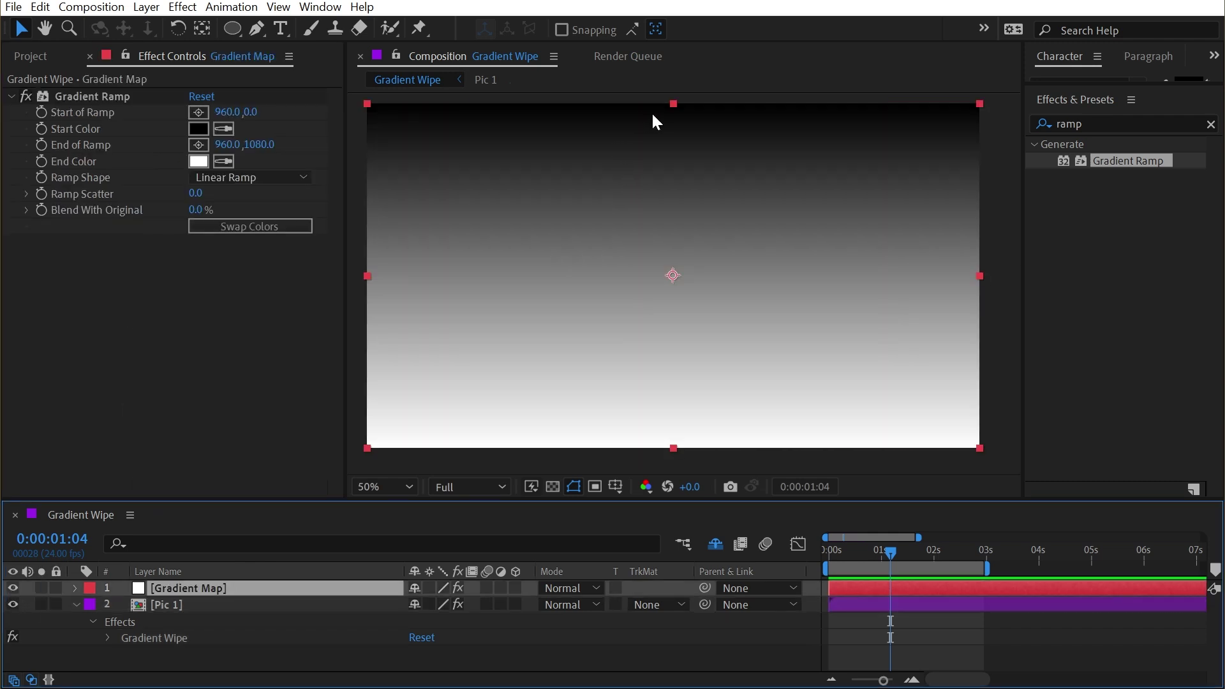
left_click(132, 99)
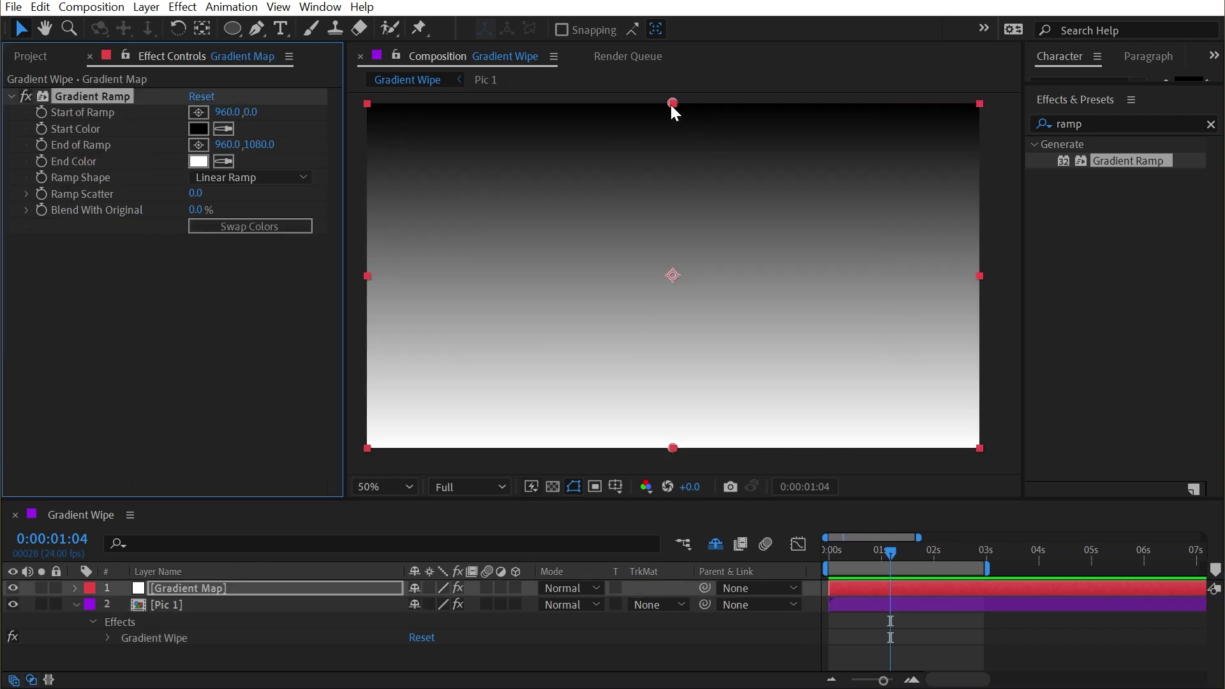
left_click_drag(673, 104, 490, 254)
left_click_drag(673, 448, 907, 323)
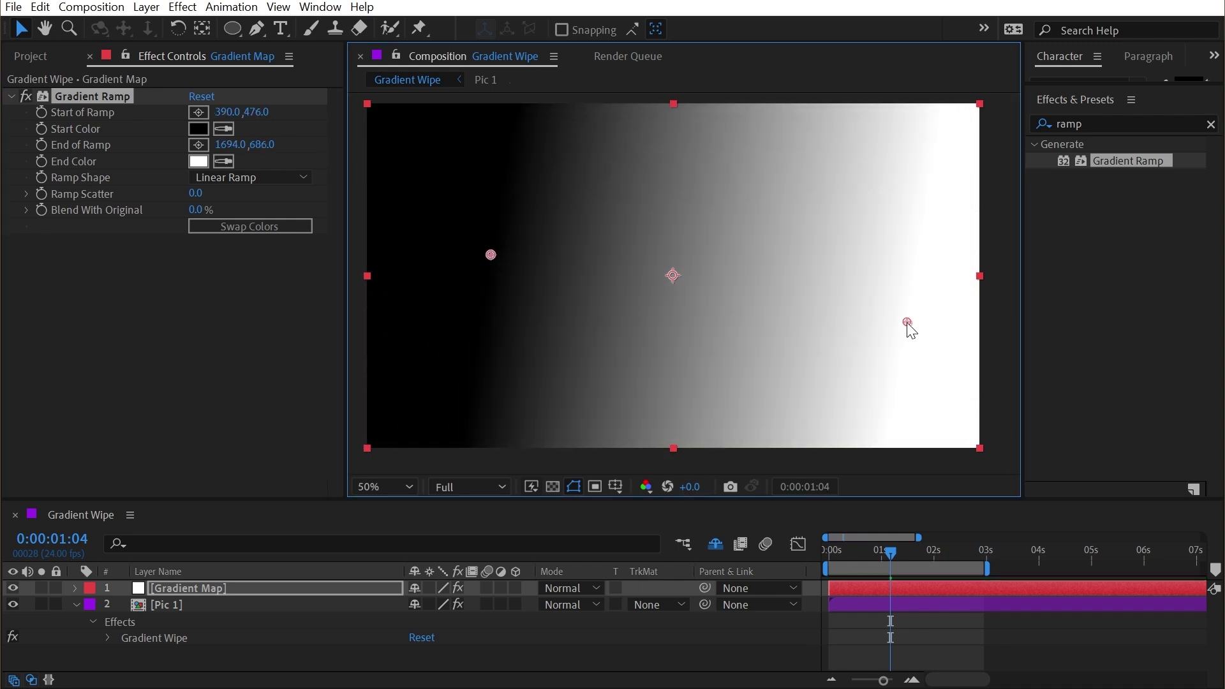
left_click_drag(490, 254, 486, 209)
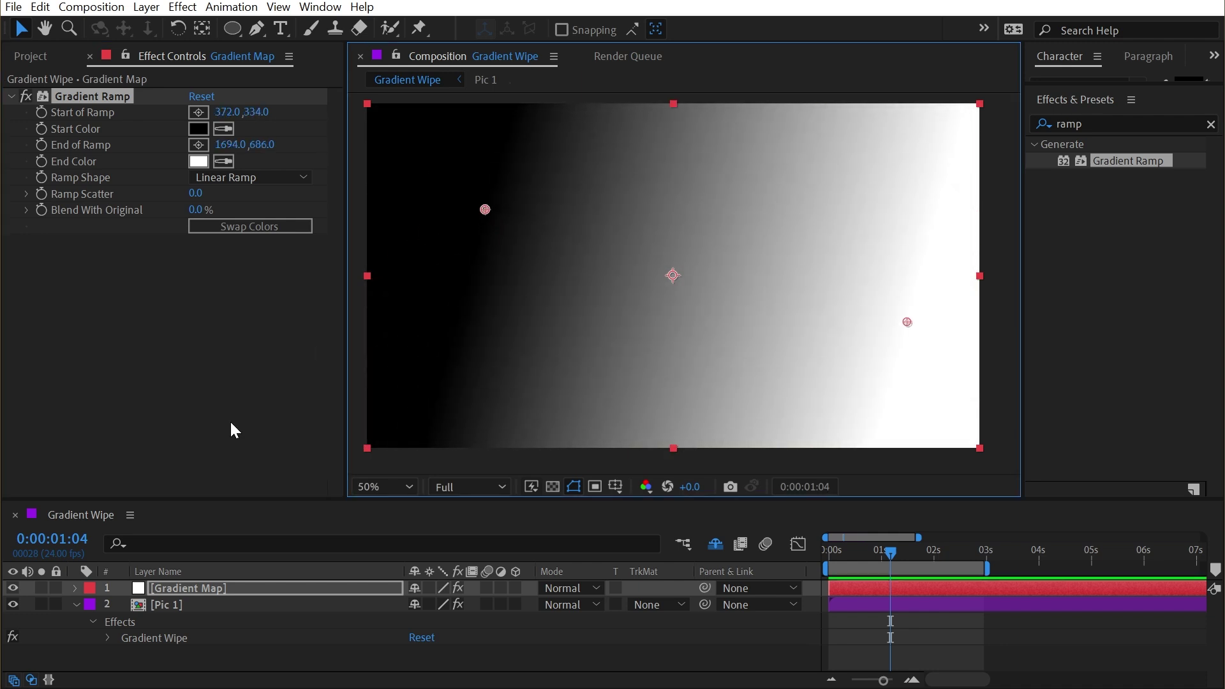
Step: Hide Gradient Map and scrub Pic 1's Transition Completion to preview the diagonal wipe
left_click(12, 587)
left_click(179, 603)
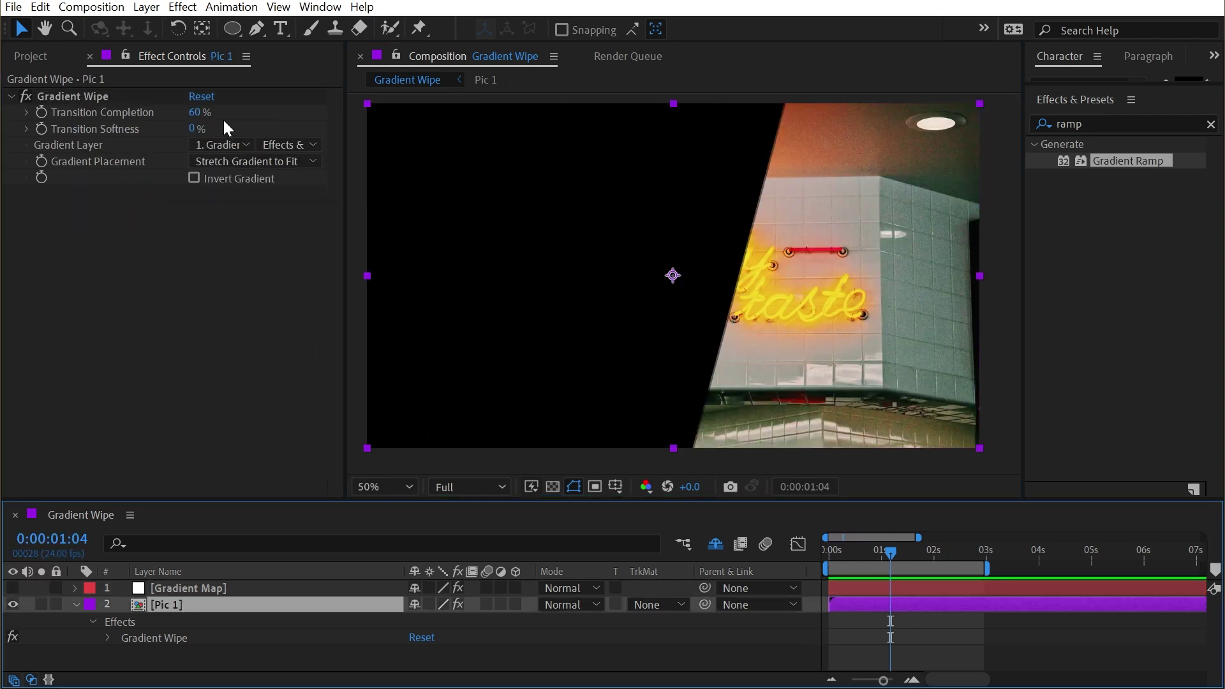
left_click(57, 96)
mouse_move(57, 96)
left_mouse_down()
mouse_move(167, 95)
mouse_move(75, 94)
left_mouse_up()
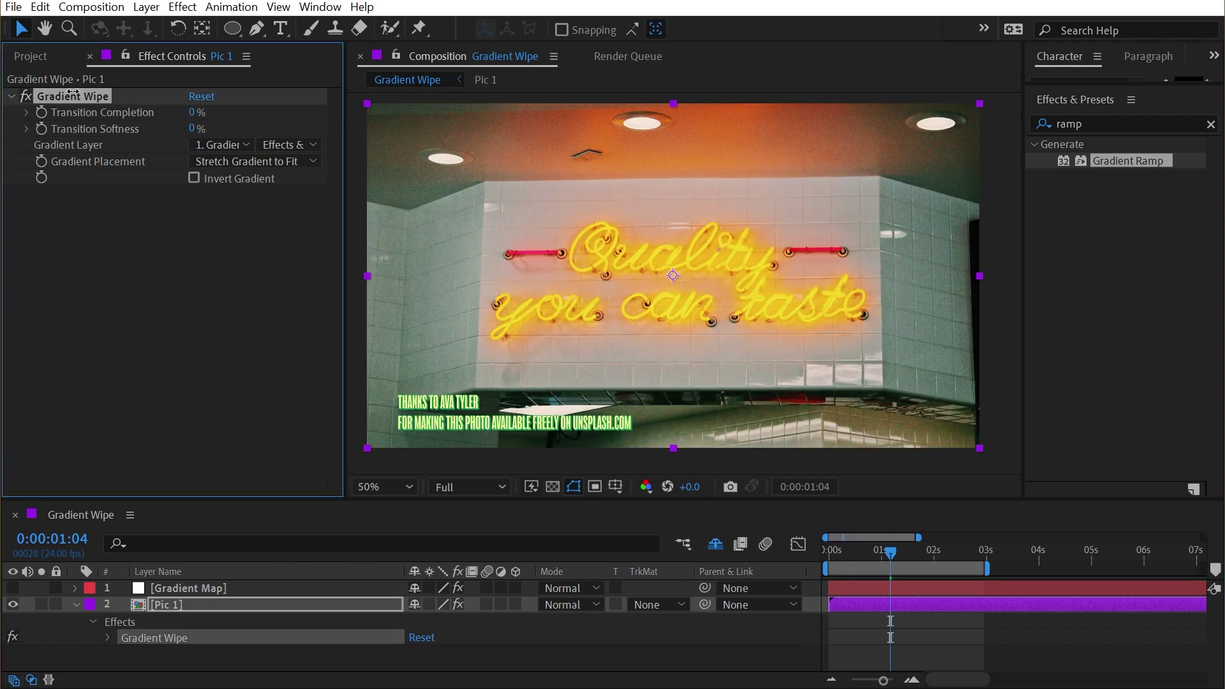
Step: Refine the ramp points to start at 432,340 and end at 1798,738
left_click(169, 585)
left_click(93, 96)
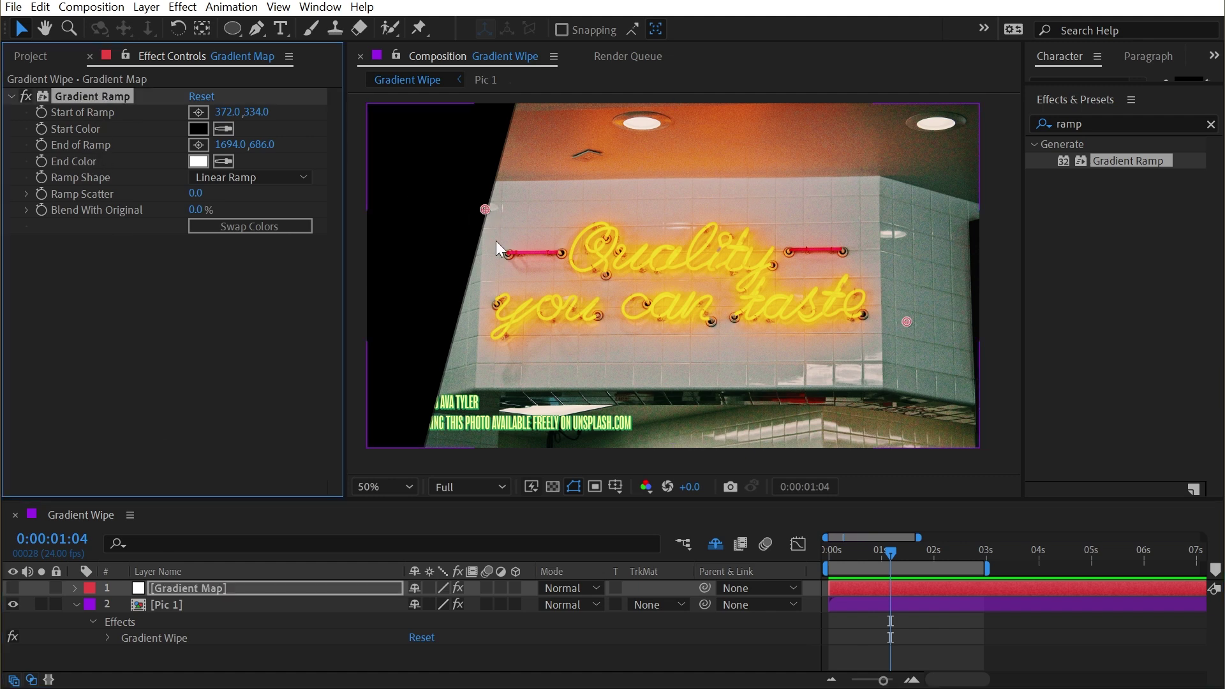
left_click_drag(490, 213, 472, 250)
left_click_drag(907, 321, 940, 338)
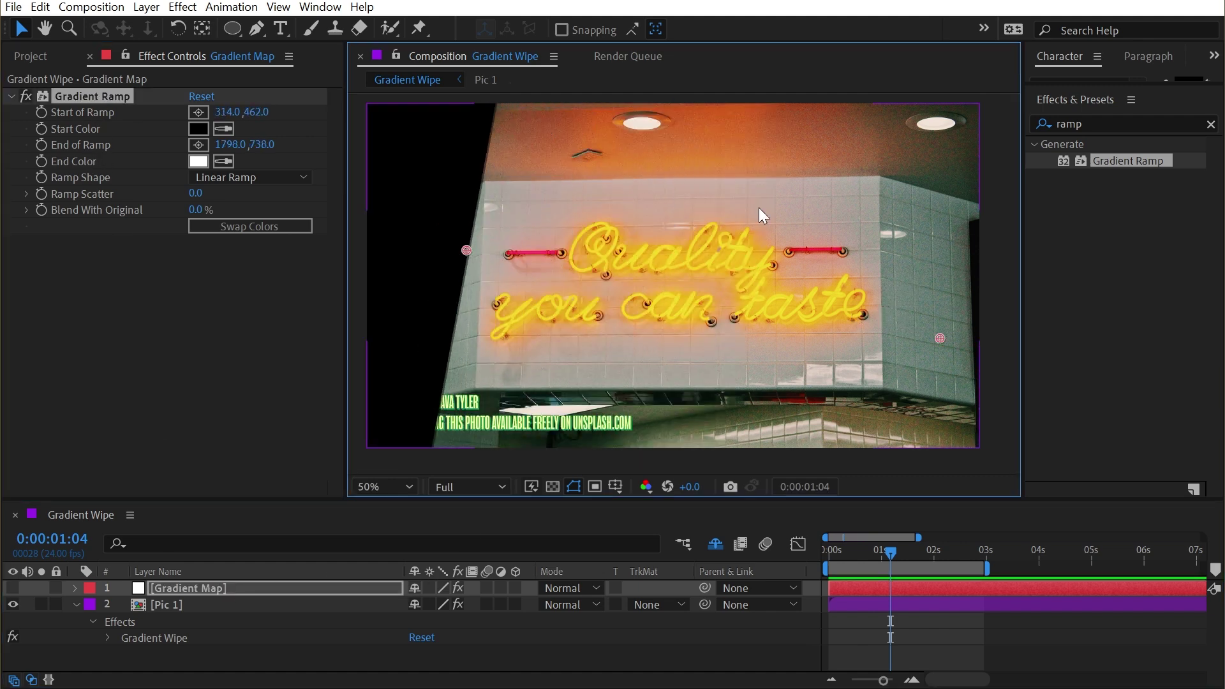
left_click_drag(466, 249, 500, 212)
left_click(121, 177)
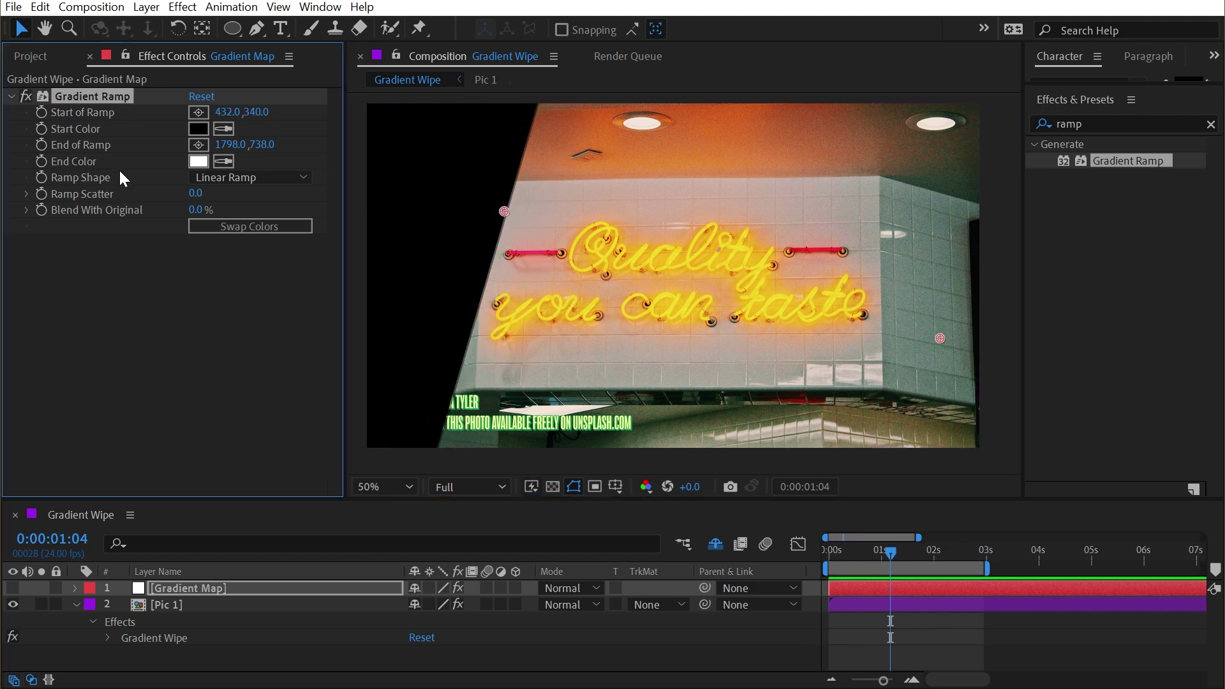
Step: Make the ramp Radial, centred at 960,540 with end at 1912,1074, then hide Gradient Map
left_click(230, 177)
left_click(239, 214)
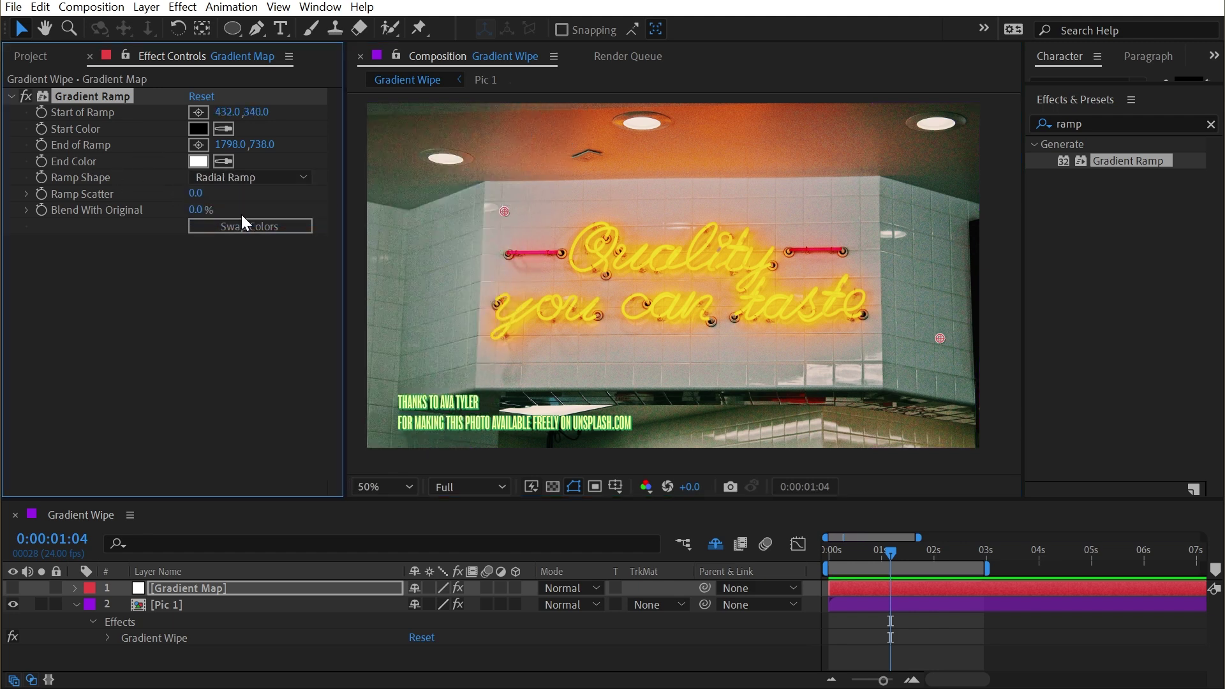
left_click(13, 588)
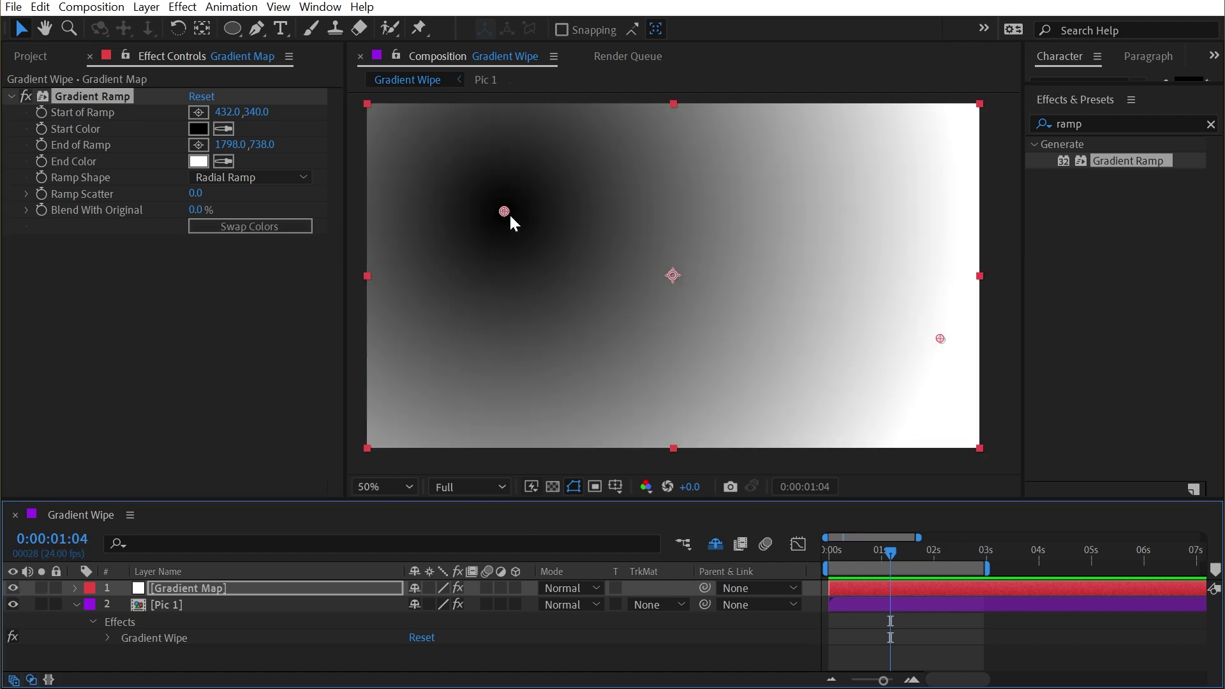
left_click_drag(506, 213, 649, 269)
left_click_drag(939, 338, 977, 448)
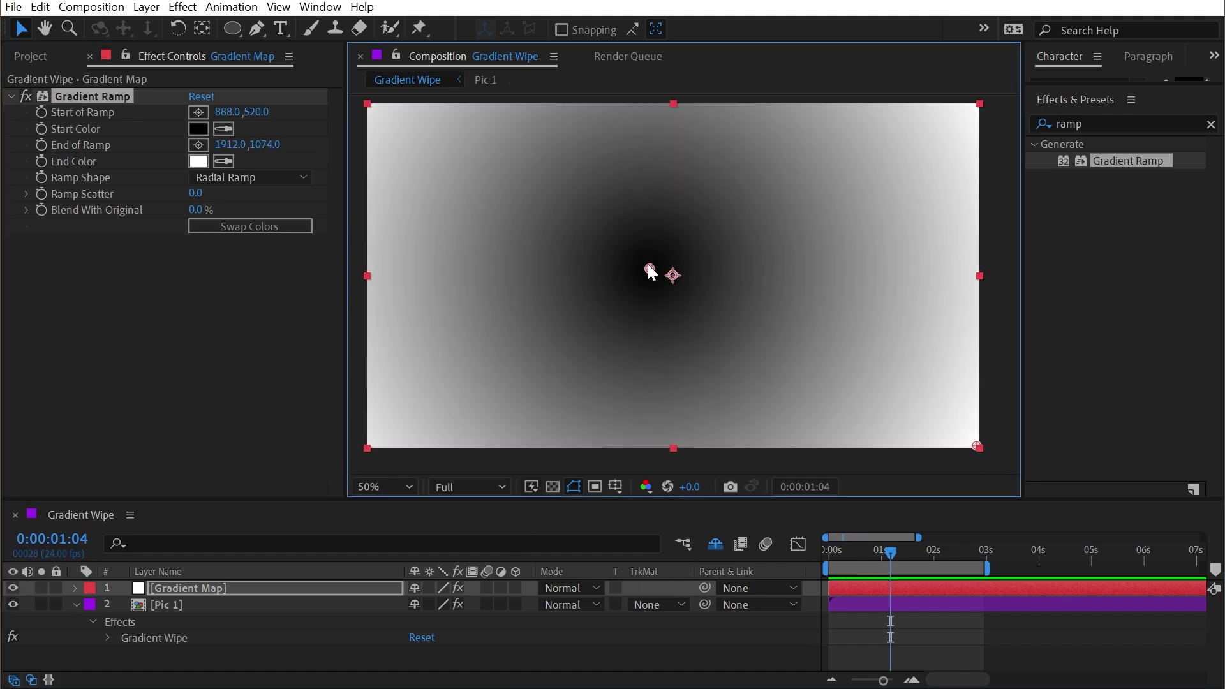
left_click_drag(648, 266, 671, 274)
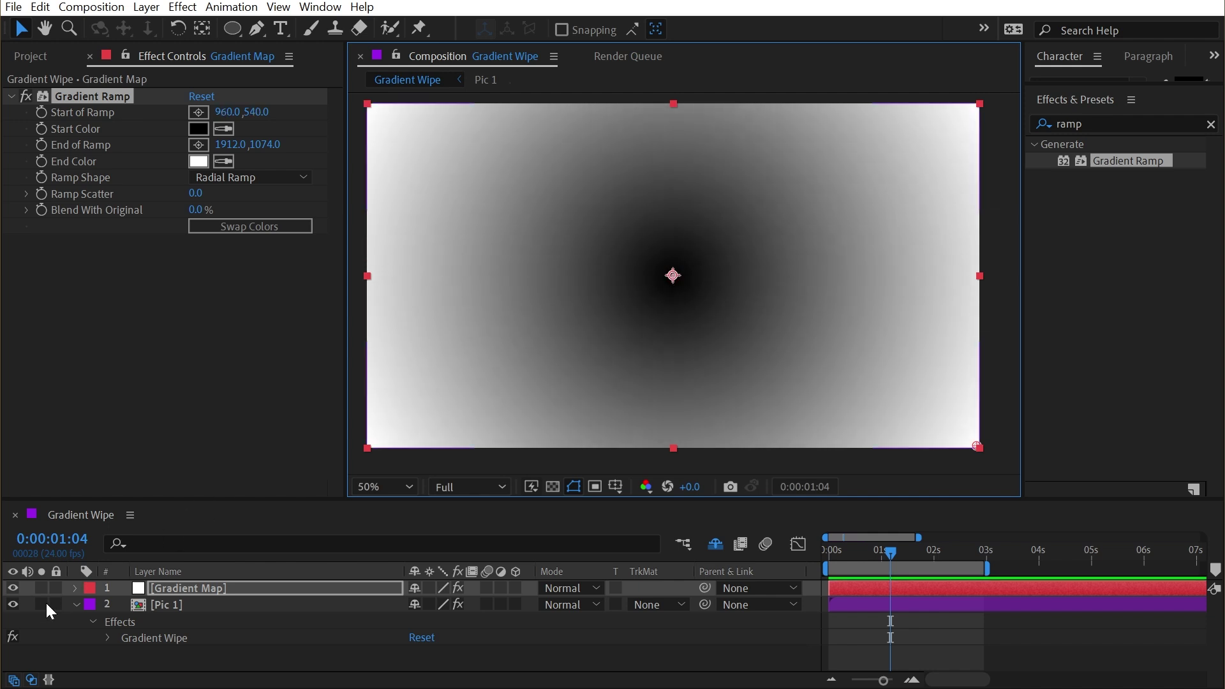
left_click(13, 587)
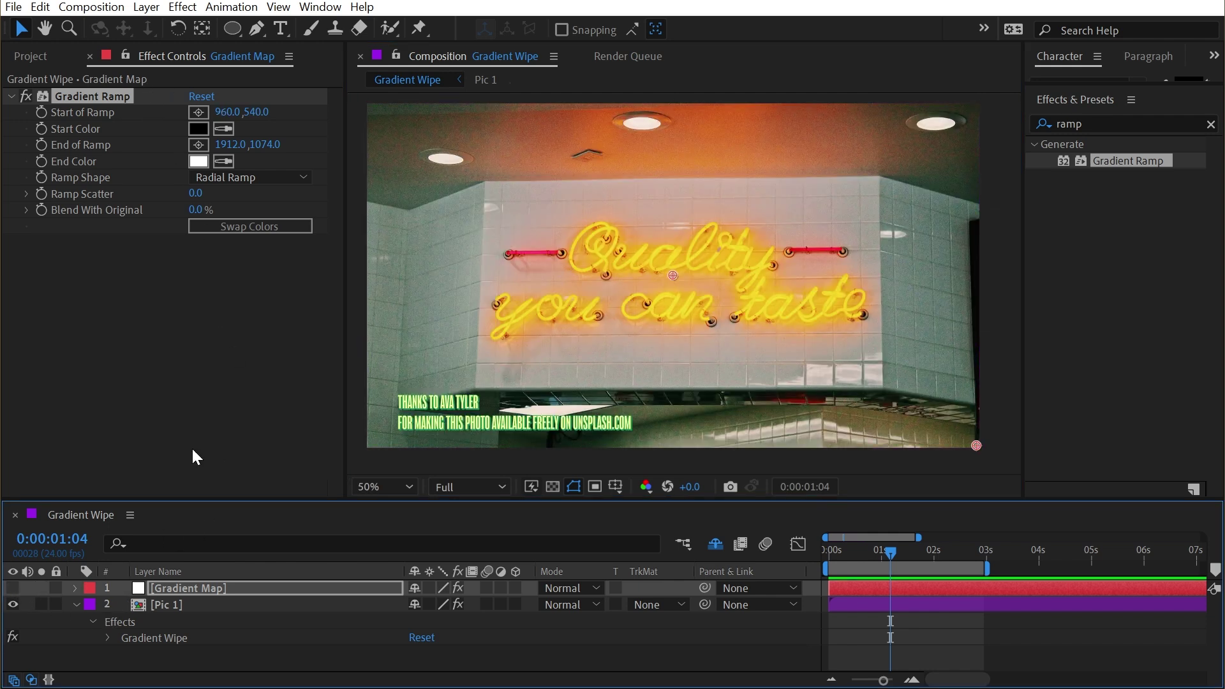
Step: Set Pic 1's Gradient Wipe Transition Softness to 54% and Transition Completion to 69%
left_click(177, 604)
left_click_drag(198, 112, 254, 94)
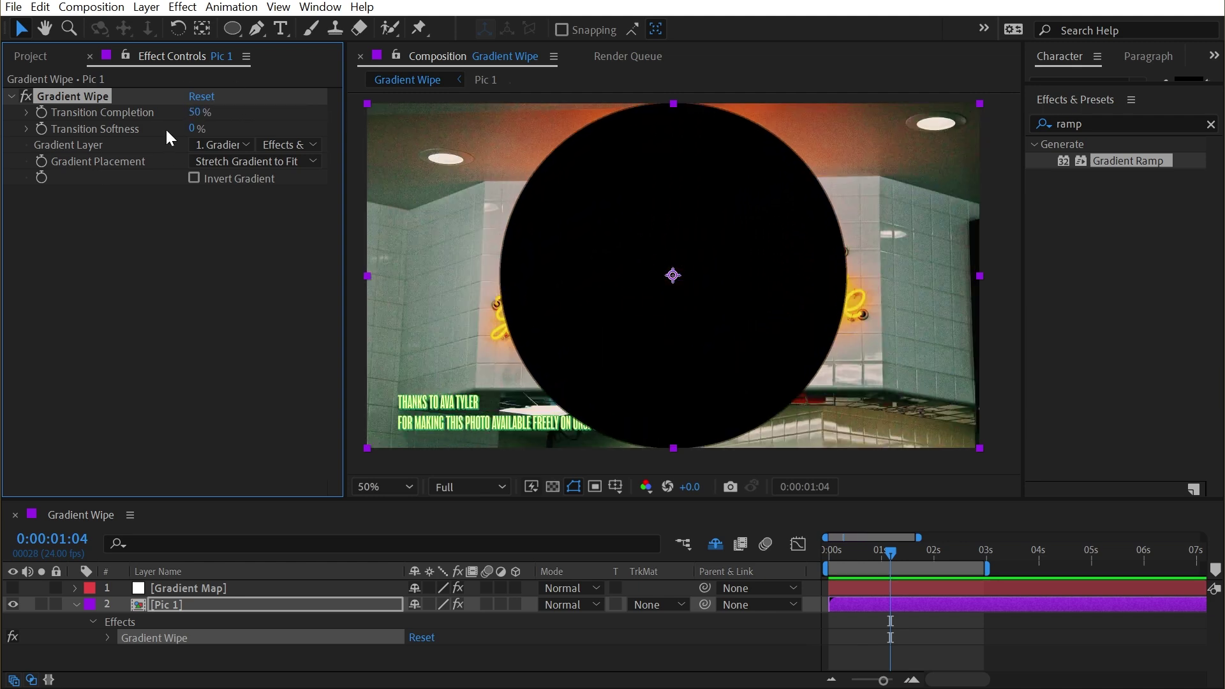
left_click_drag(192, 129, 118, 112)
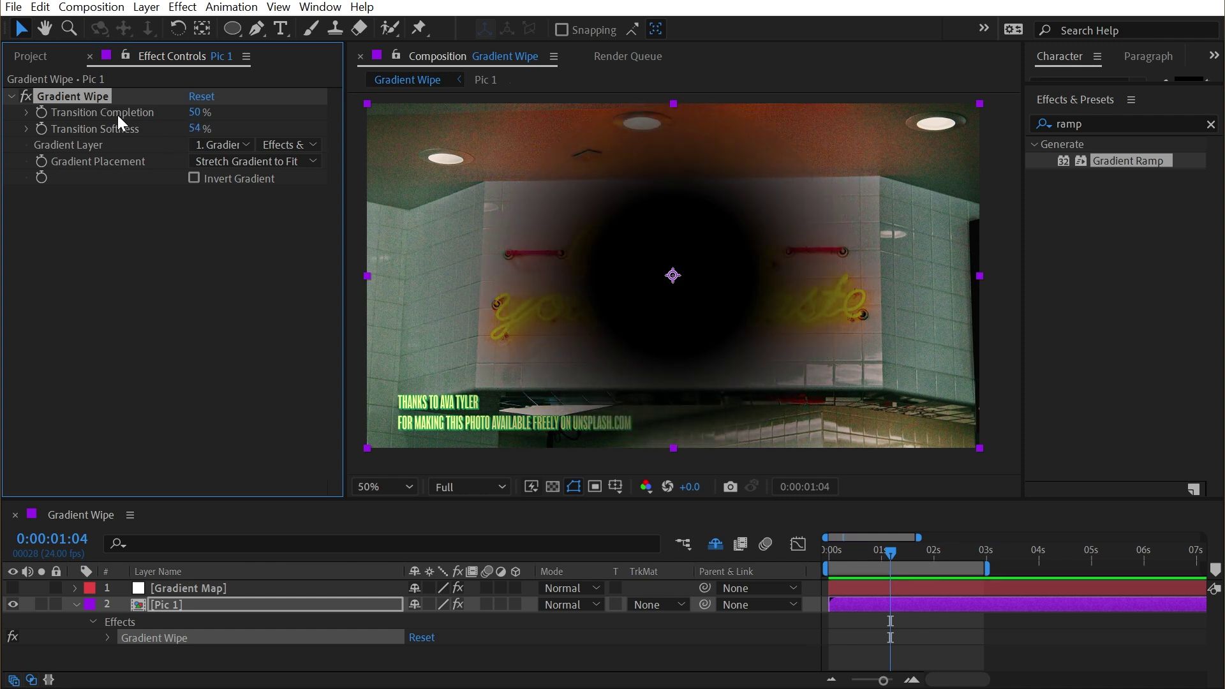
mouse_move(204, 111)
left_mouse_down()
mouse_move(118, 106)
mouse_move(199, 99)
left_mouse_up()
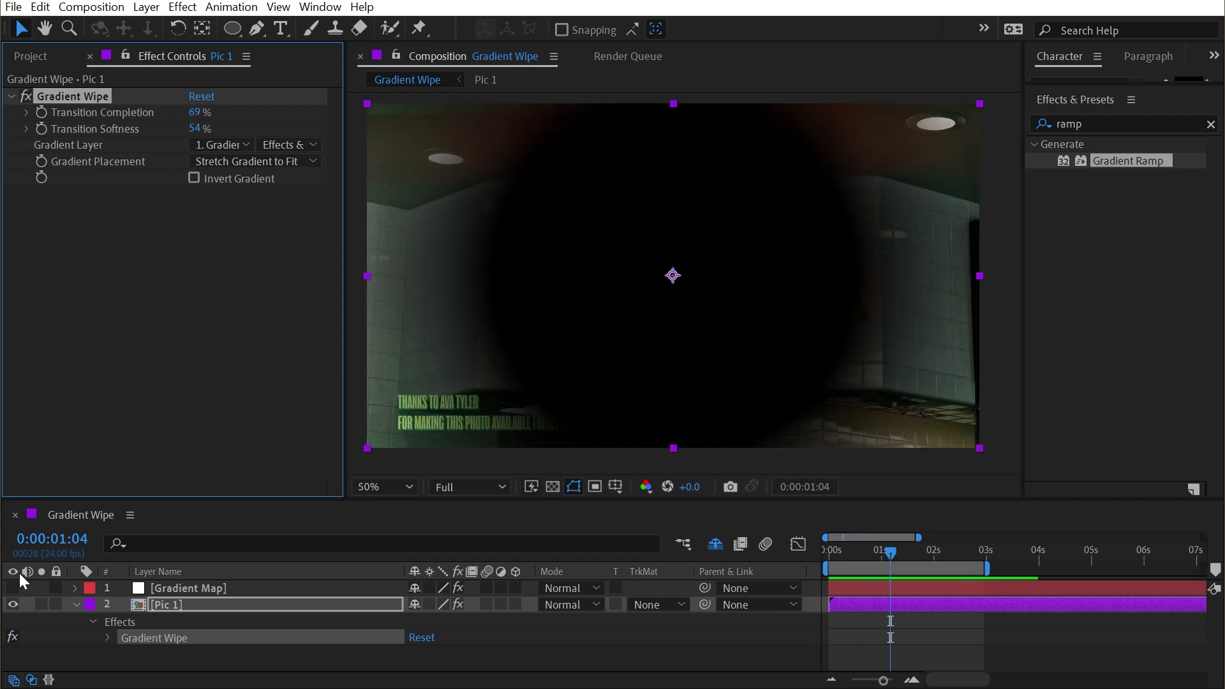
Step: Show Gradient Map and delete its Gradient Ramp effect
left_click(15, 587)
left_click(173, 590)
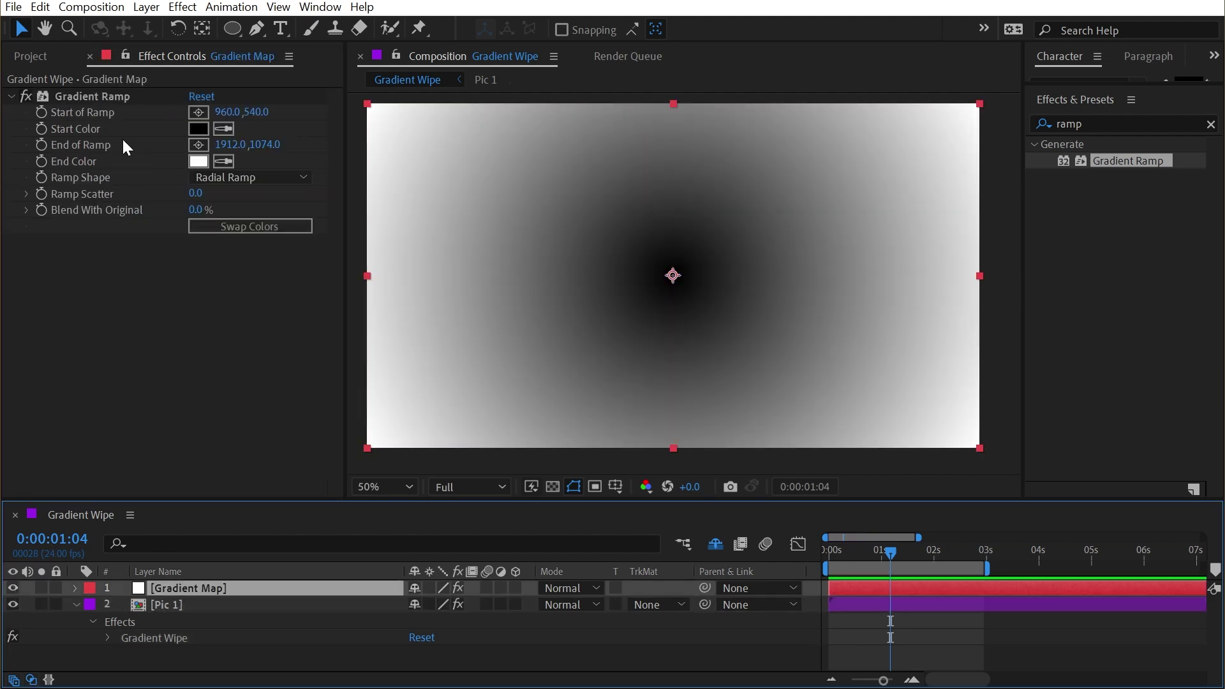
left_click(96, 98)
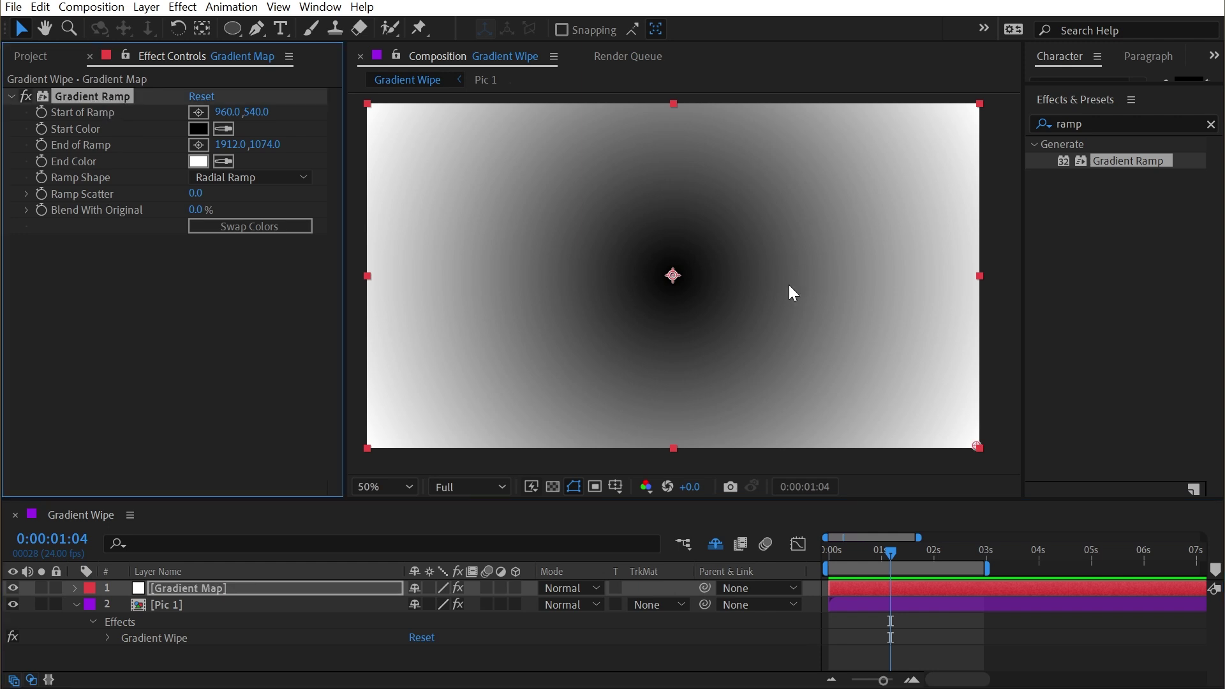
key("Delete")
Step: Search effects for 'tur' and apply Turbulent Noise to the Gradient Map solid
key("ctrl+f")
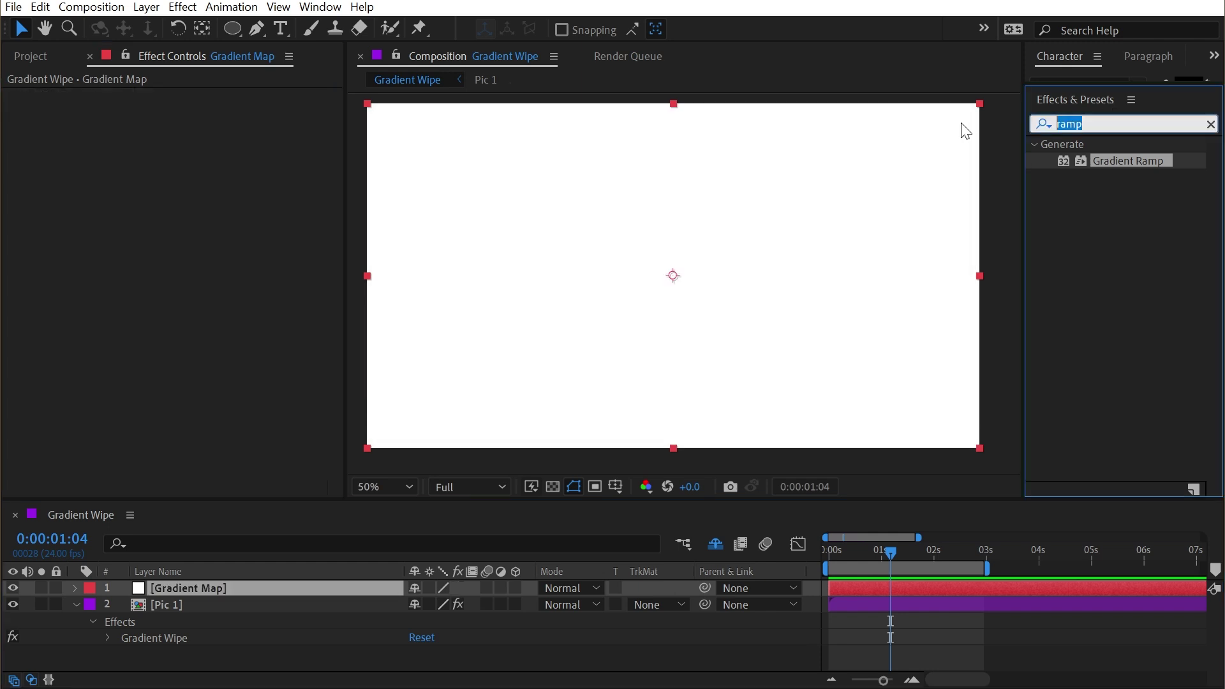
type("tun")
key("BackSpace")
type("r")
left_click_drag(1113, 355, 817, 336)
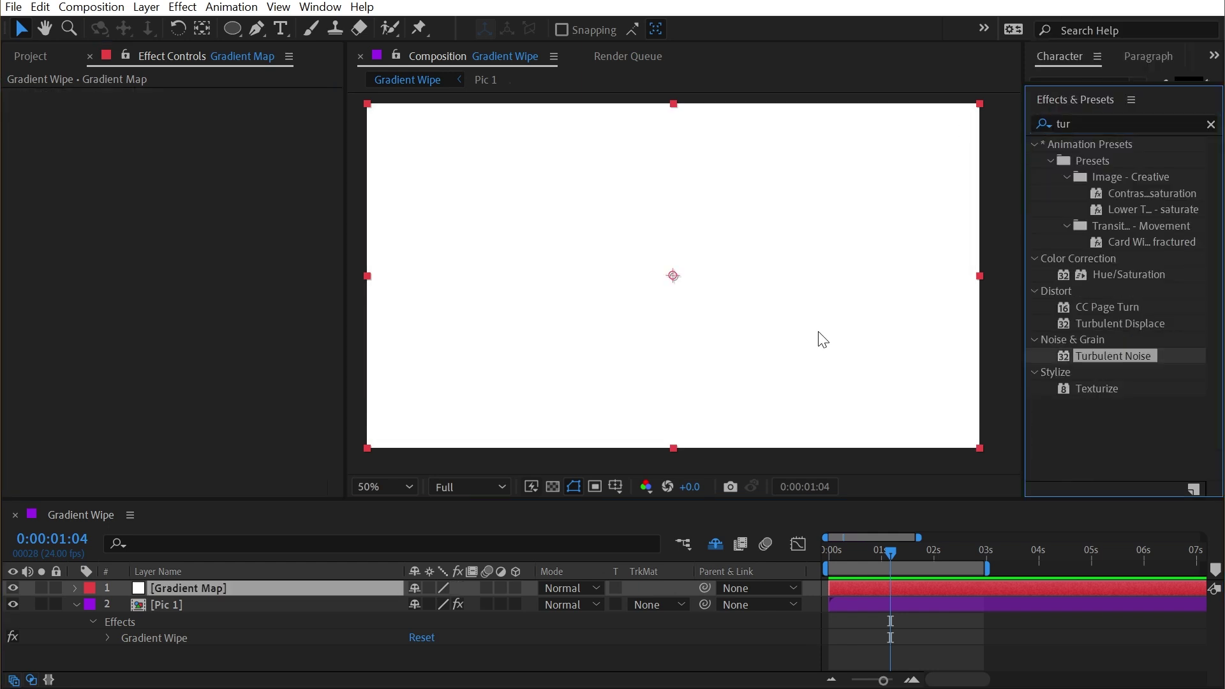
left_click(1210, 124)
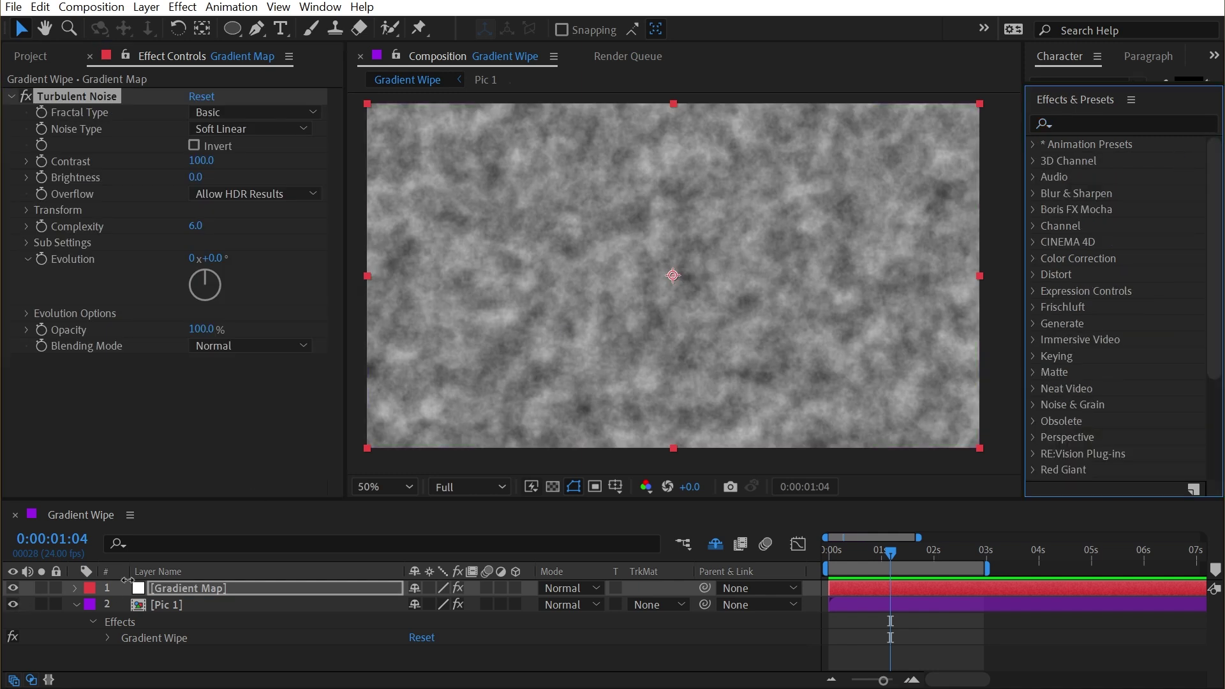
Step: Hide Gradient Map and scrub Pic 1's Transition Completion to 37%
left_click(155, 604)
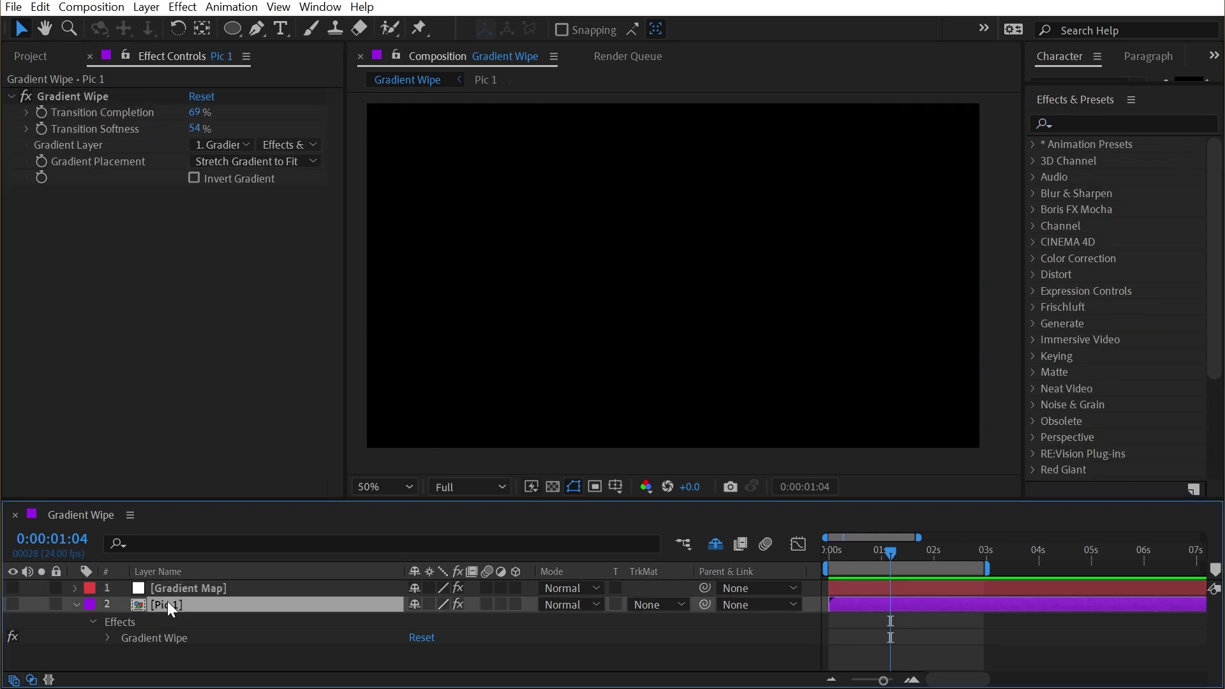
left_click(72, 96)
left_click_drag(199, 106, 152, 133)
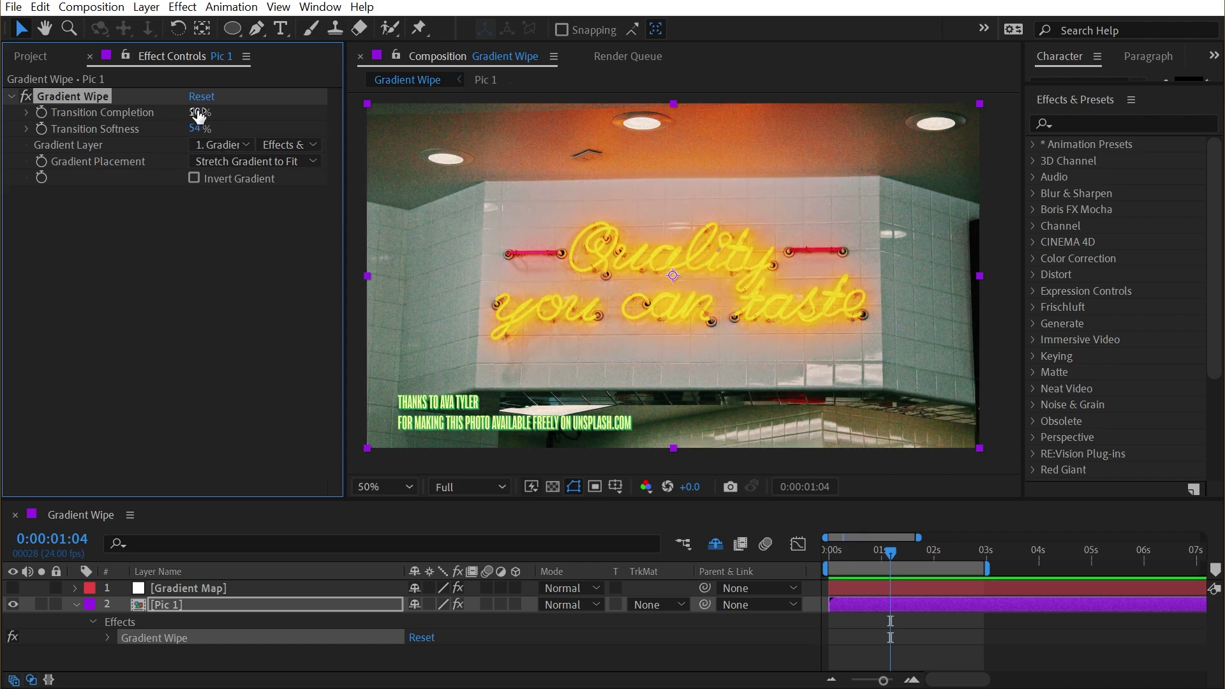
mouse_move(196, 118)
left_mouse_down()
mouse_move(253, 113)
mouse_move(217, 120)
left_mouse_up()
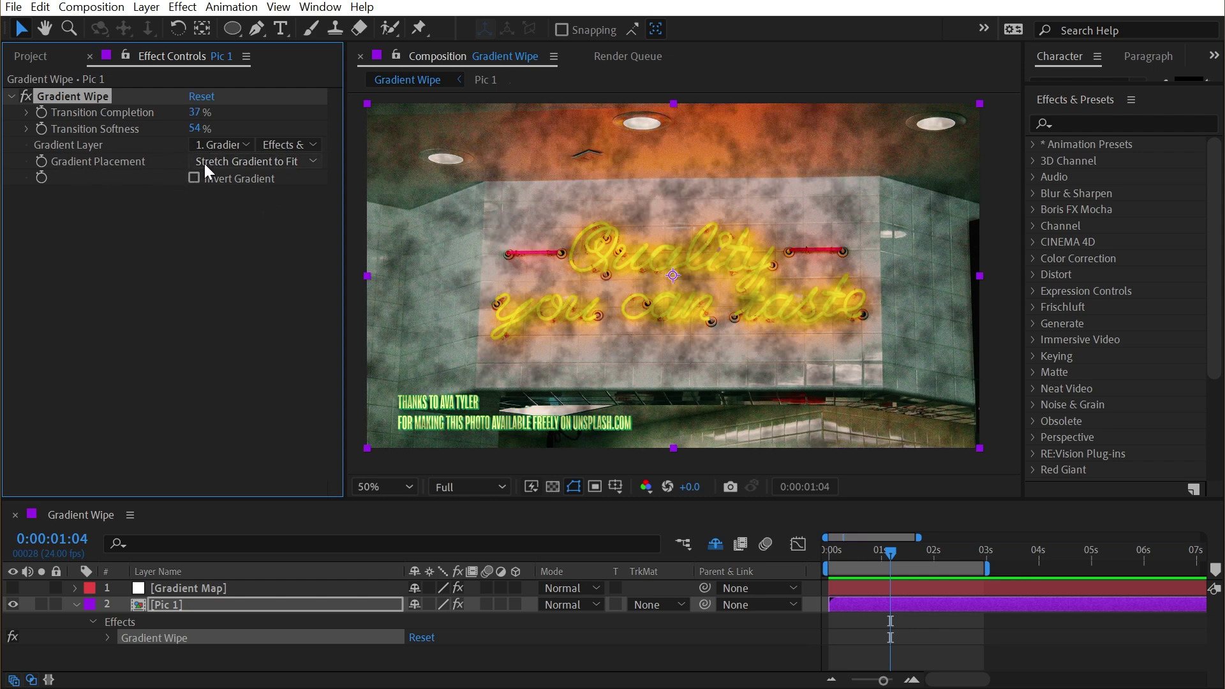
Step: Review the gradient placement options unchanged, then show and select Gradient Map
left_click(288, 160)
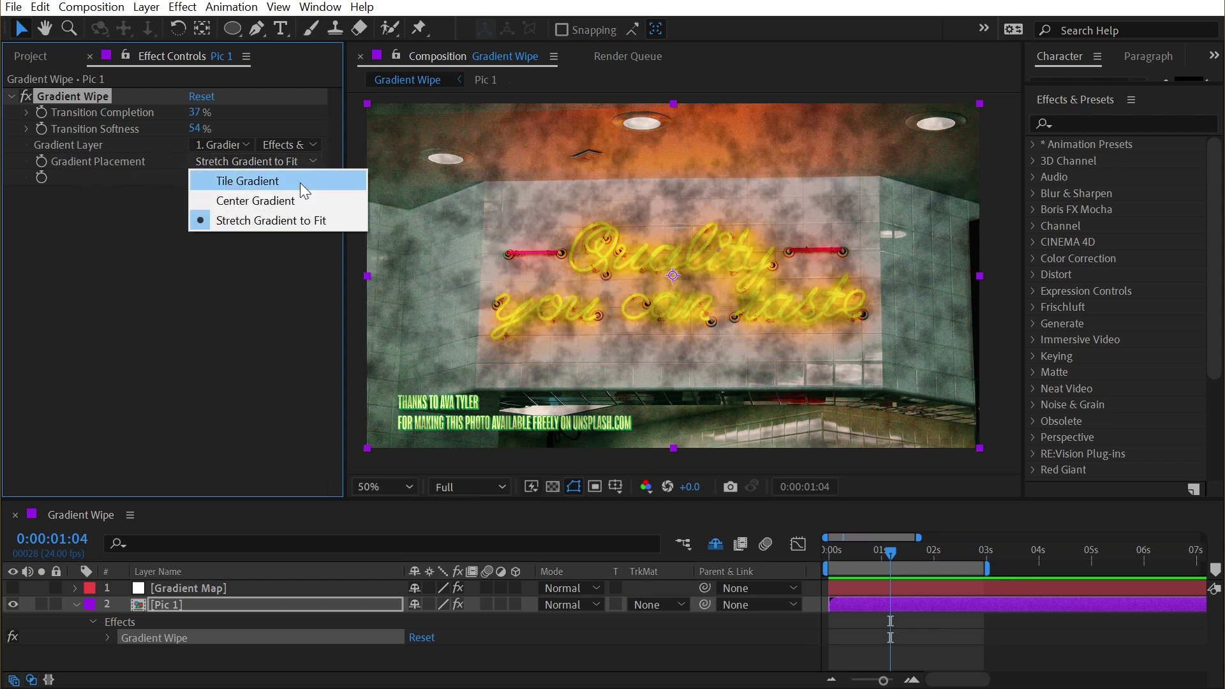
left_click(147, 241)
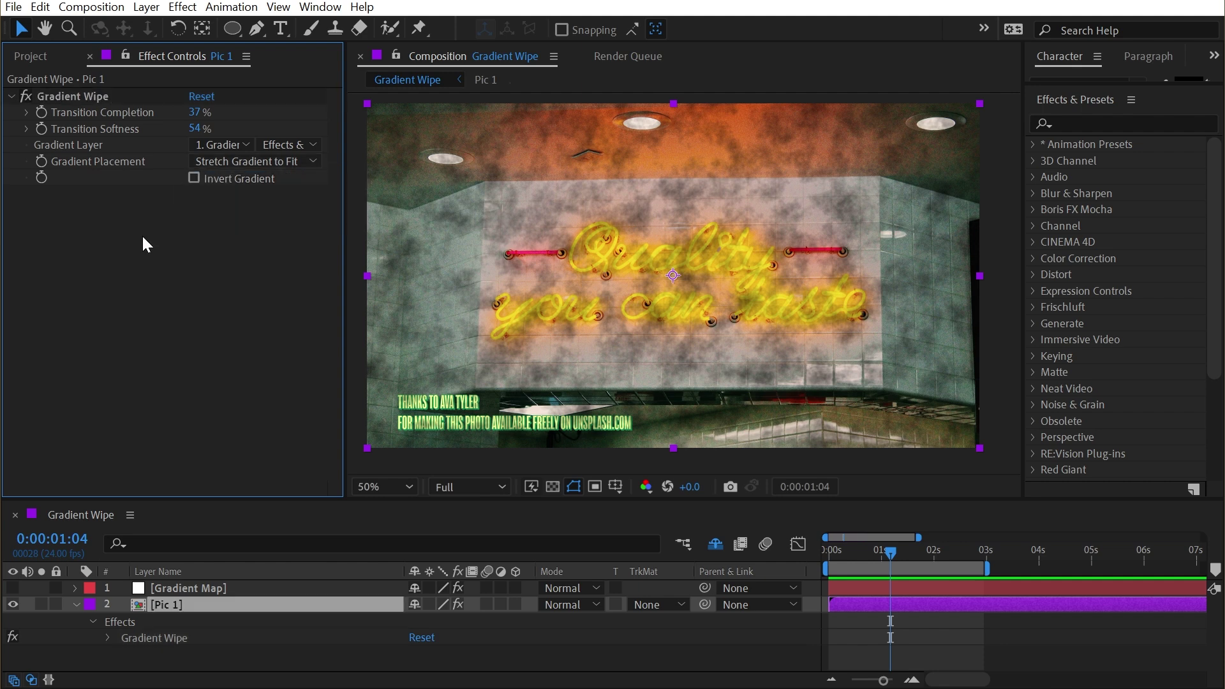
left_click(12, 588)
left_click(179, 588)
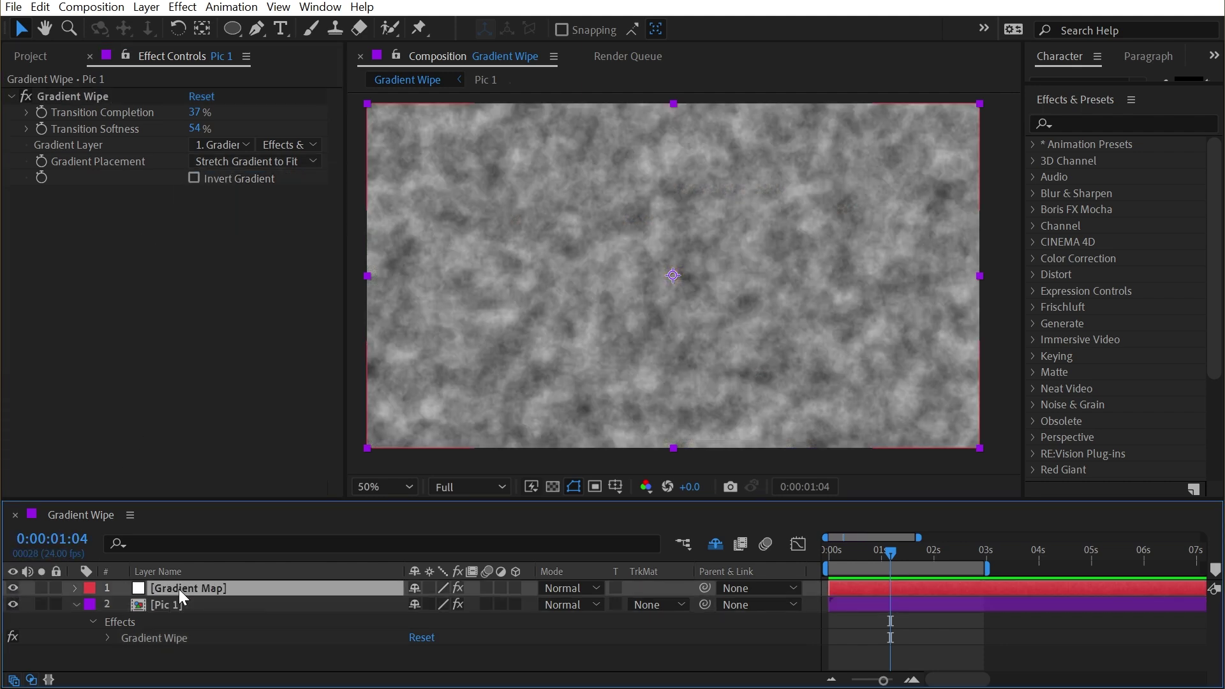
Step: Resize the Gradient Map solid to 500 × 500 px in Solid Settings
left_click(147, 7)
left_click(166, 42)
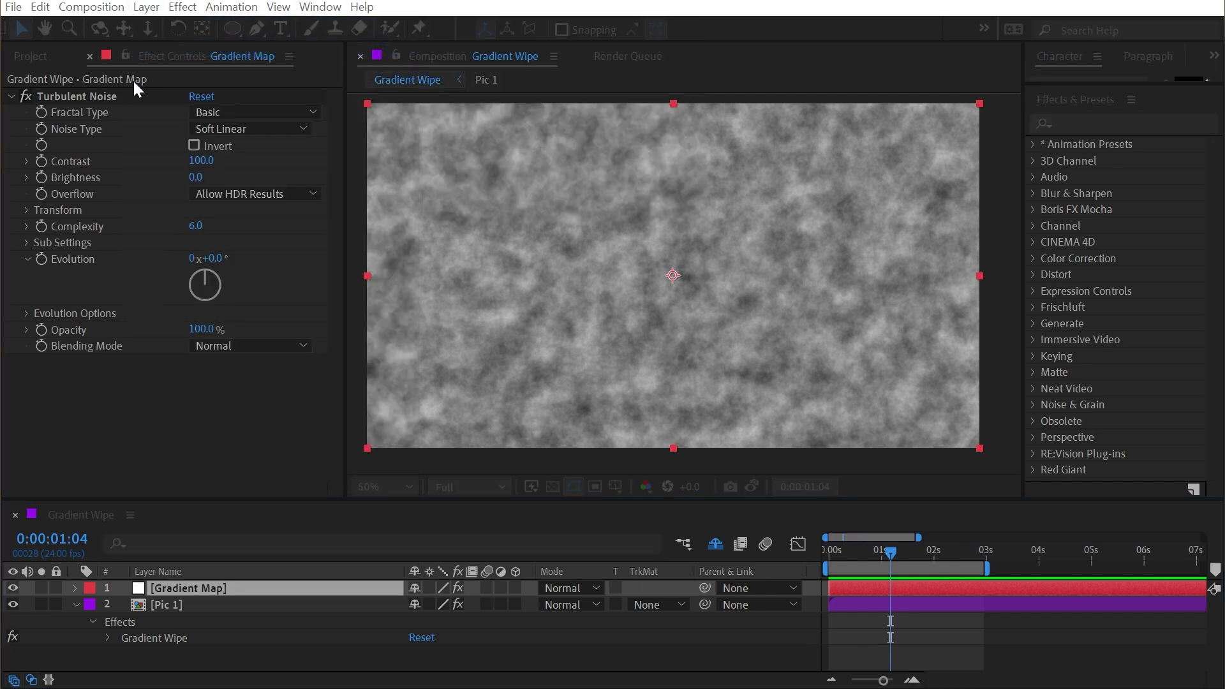
left_click(439, 327)
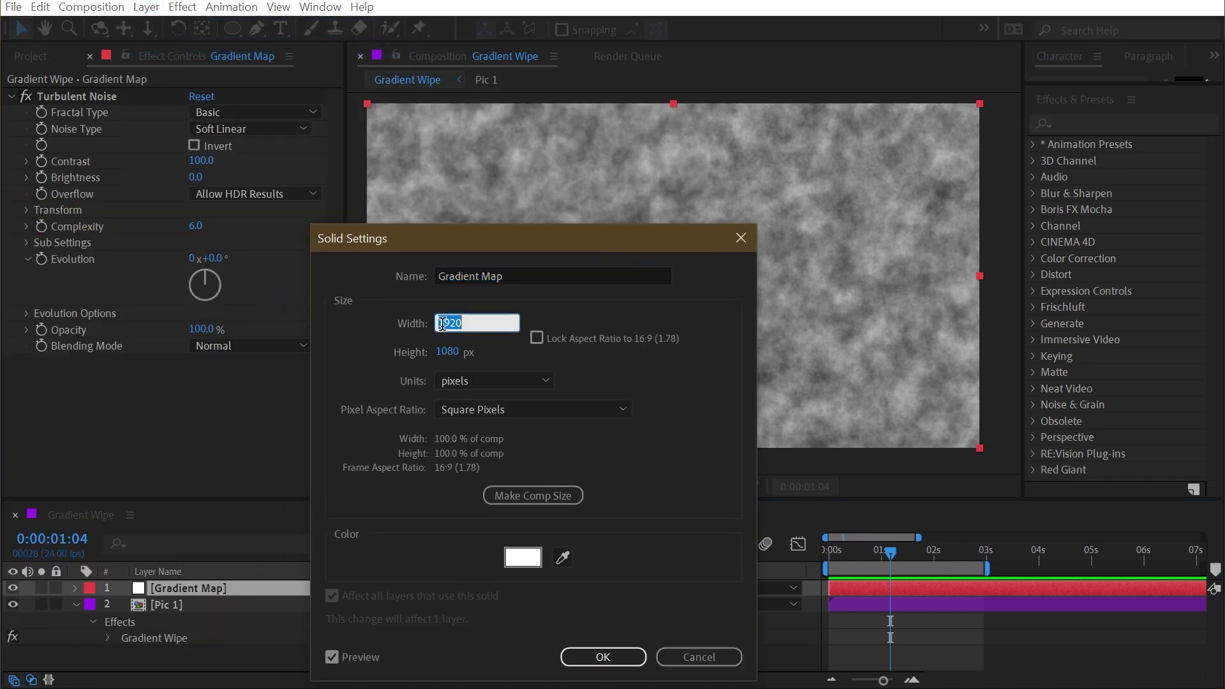
type("500")
key("Tab")
type("500")
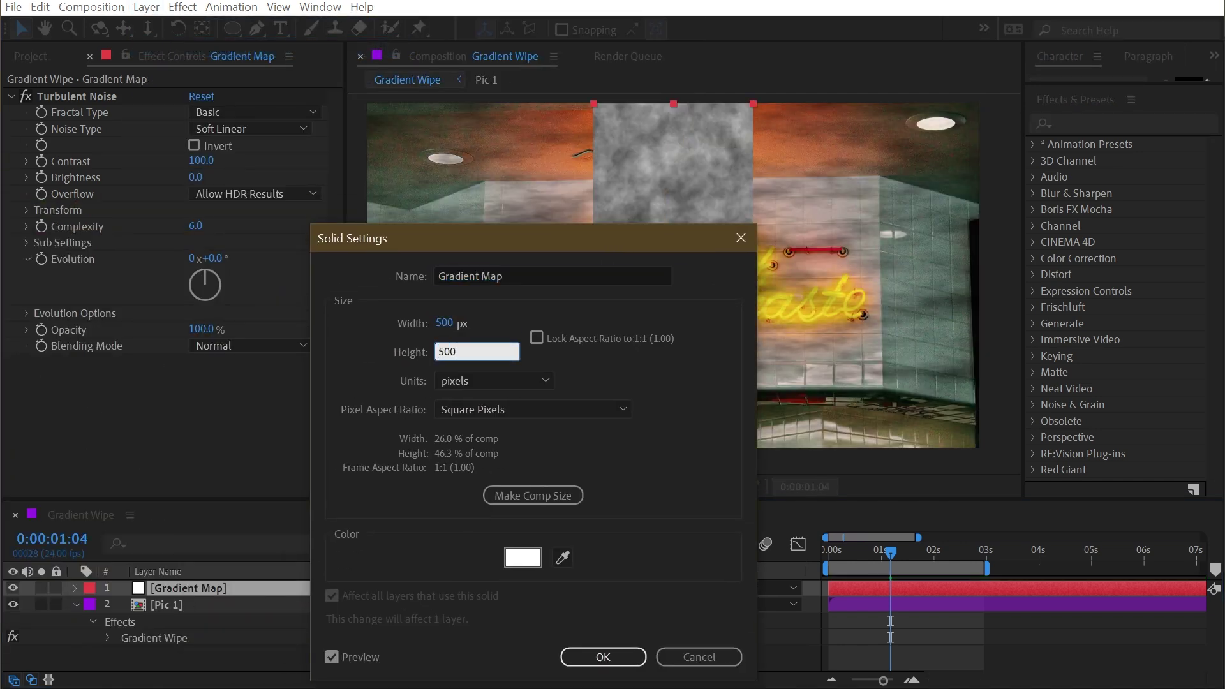
left_click(609, 658)
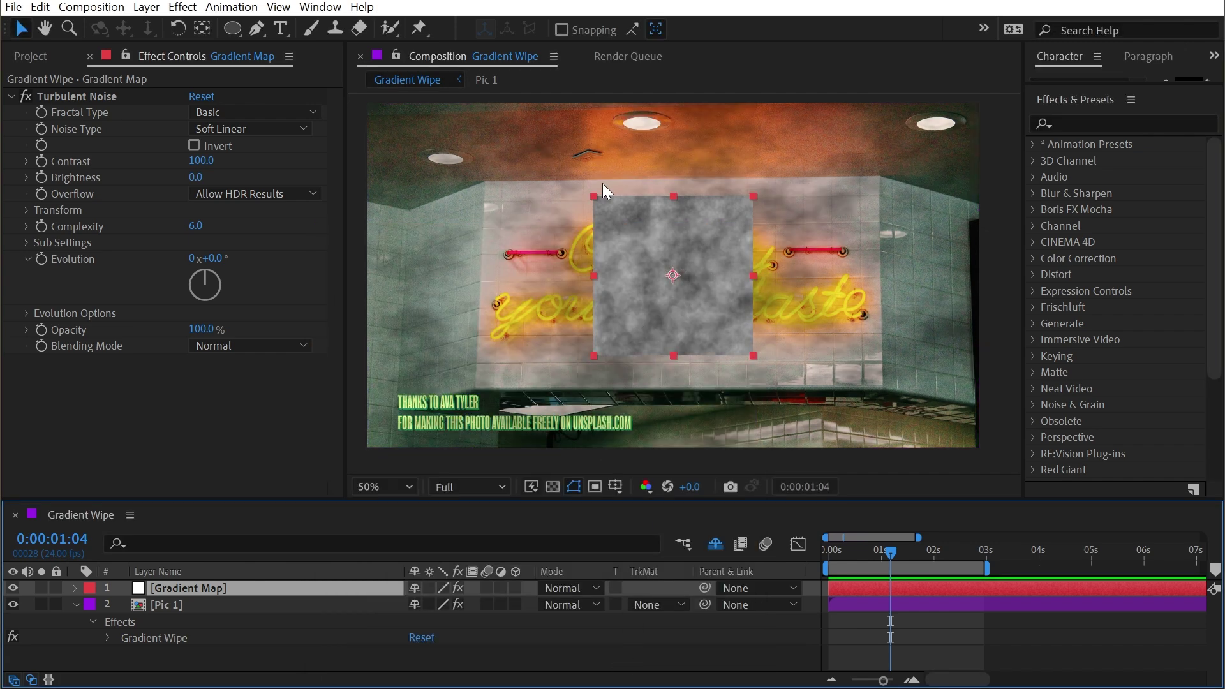
Step: Toggle the noise square's visibility to compare, then try scaling it up and undo
left_click(12, 588)
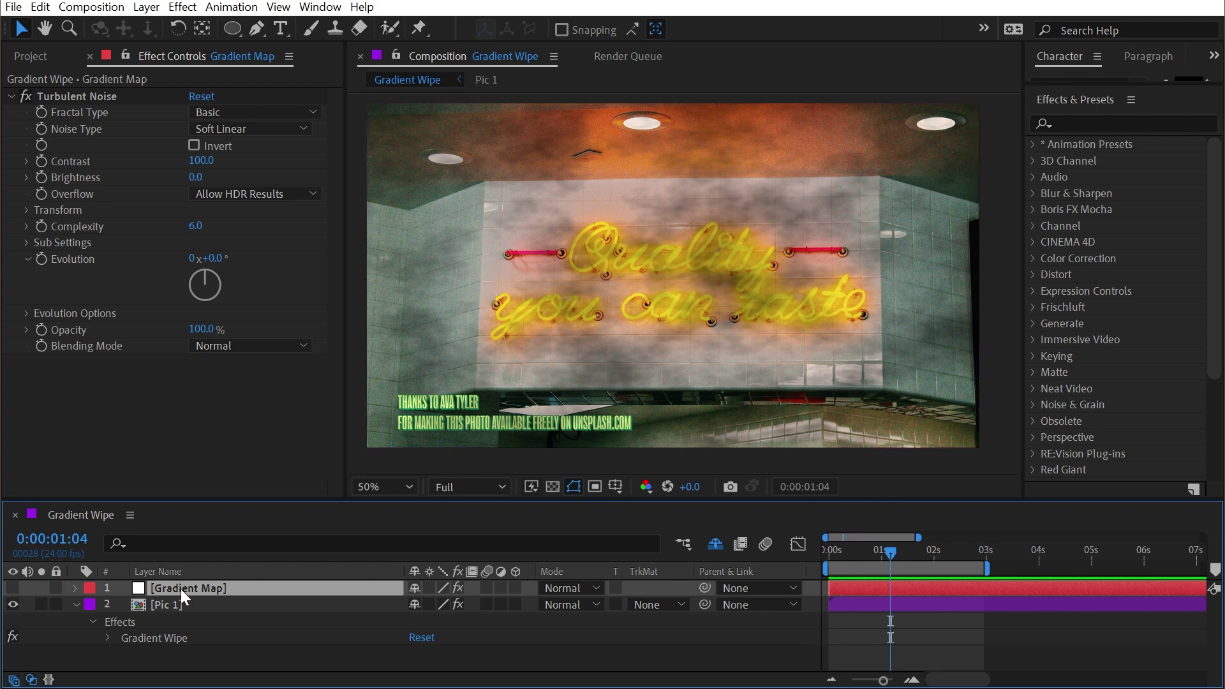
left_click(13, 588)
left_click_drag(593, 357, 367, 446)
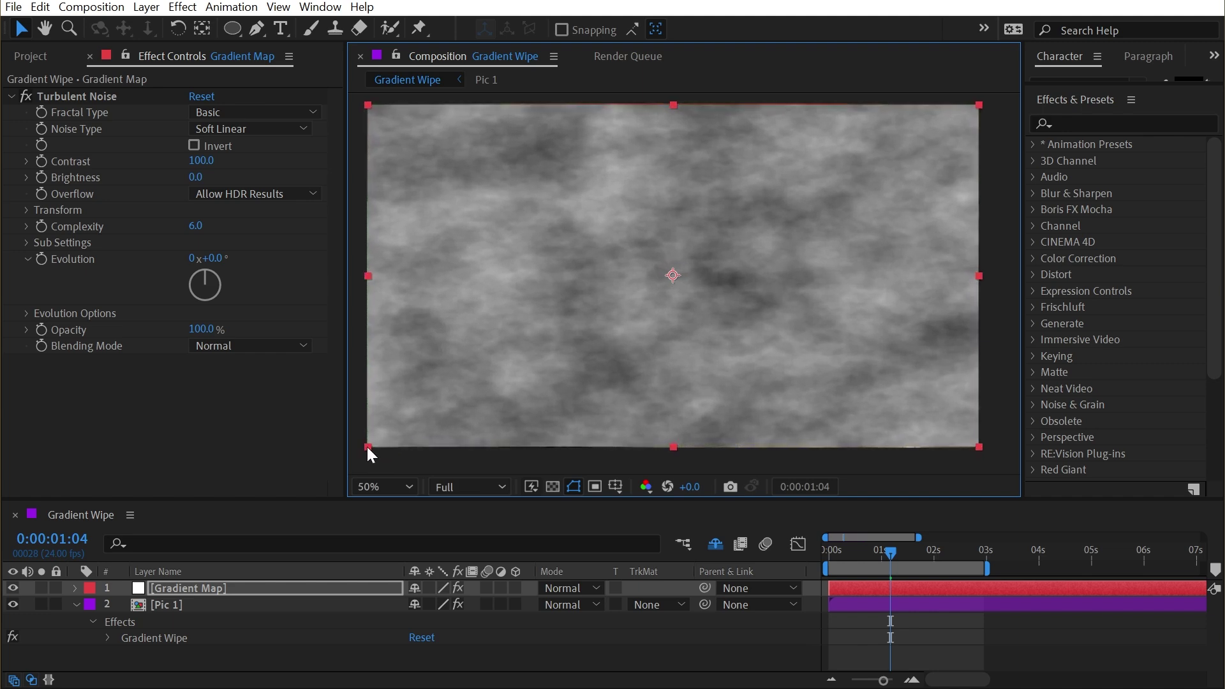
key("ctrl+z")
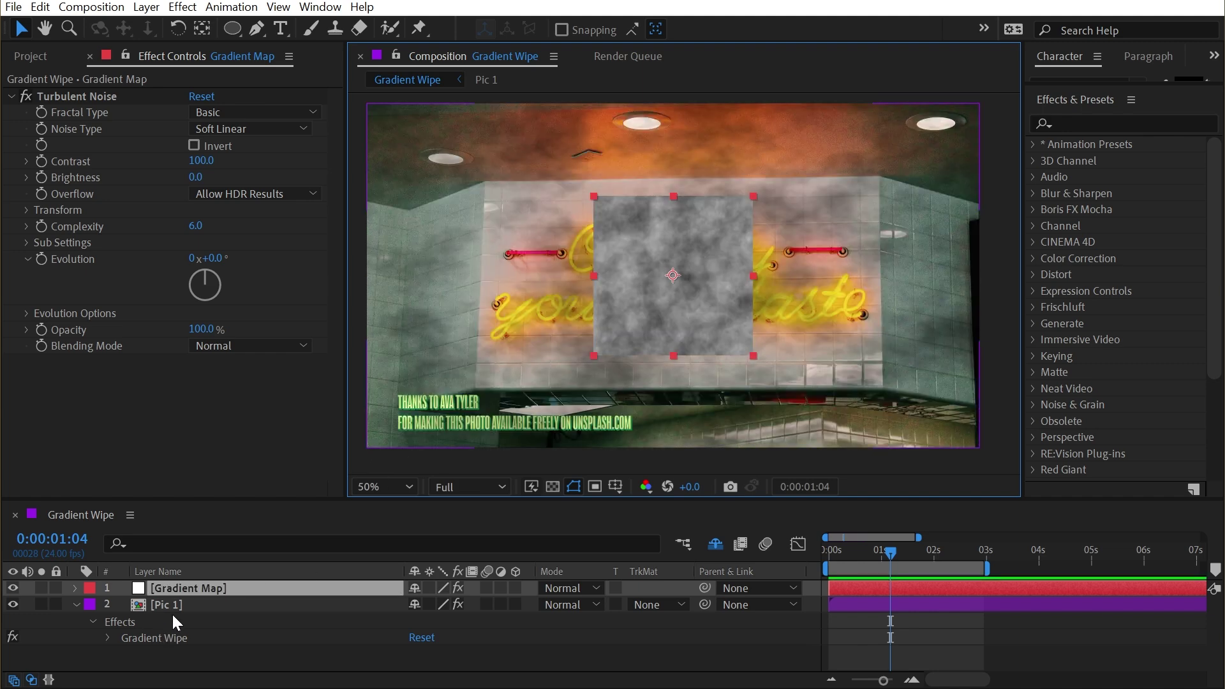
Step: Set Pic 1's Gradient Wipe placement to Center Gradient
left_click(170, 604)
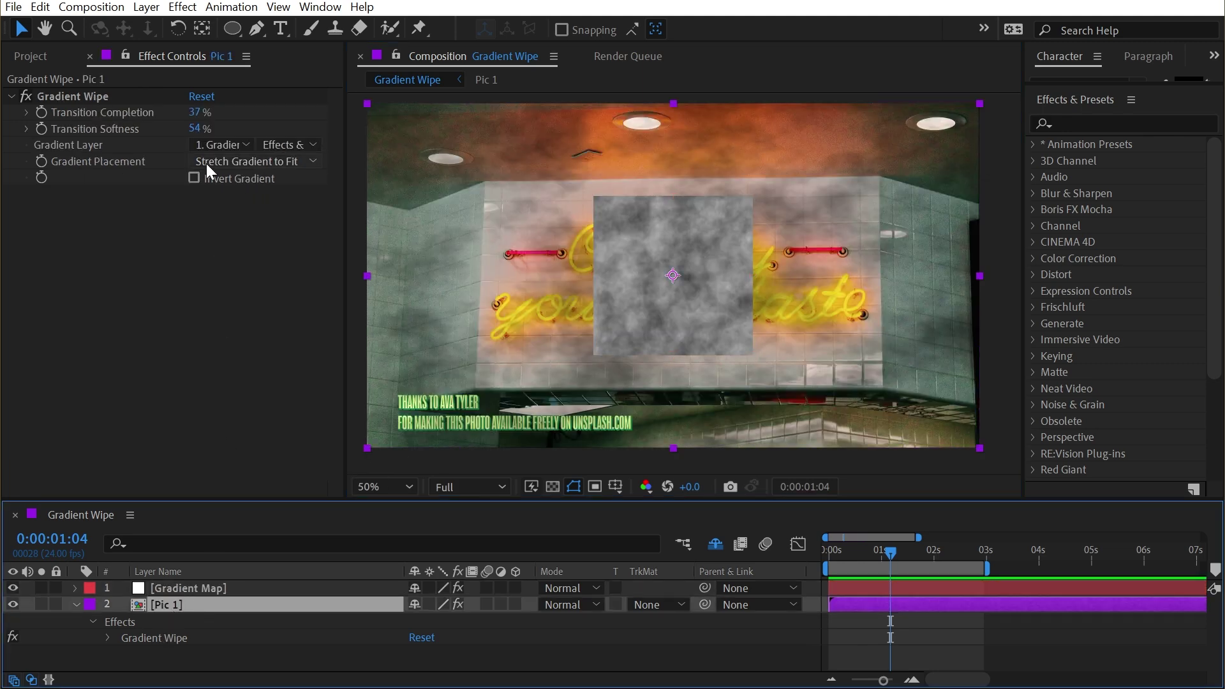
left_click(224, 162)
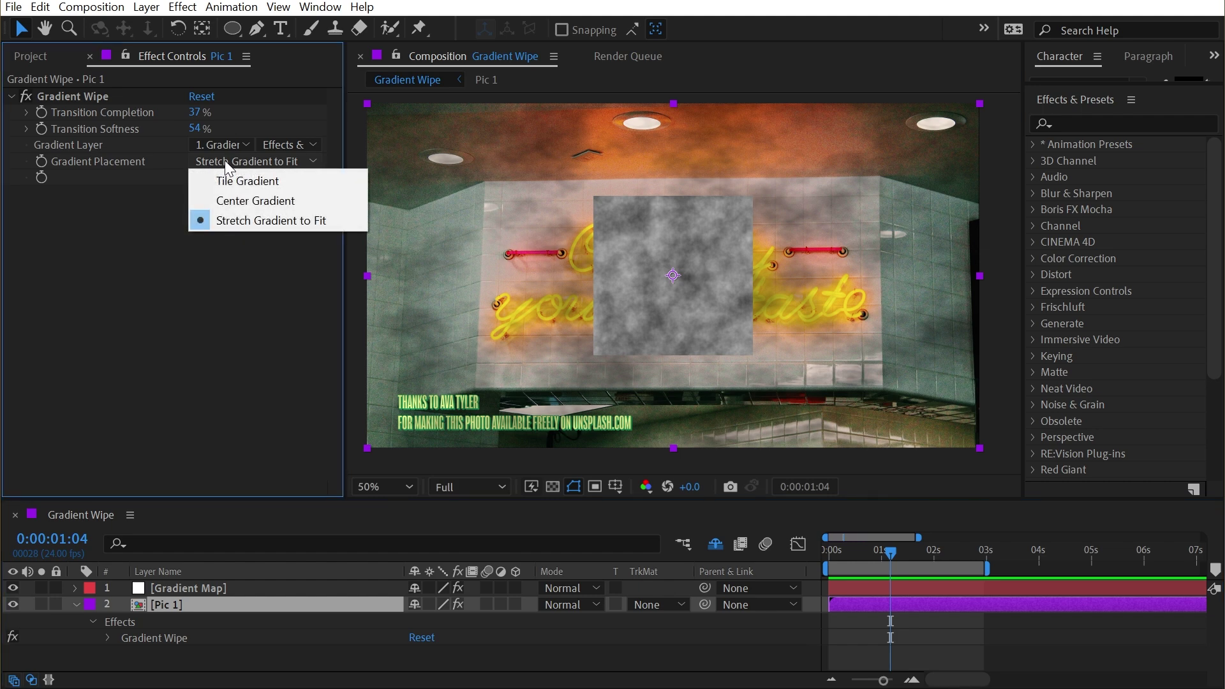
left_click(238, 199)
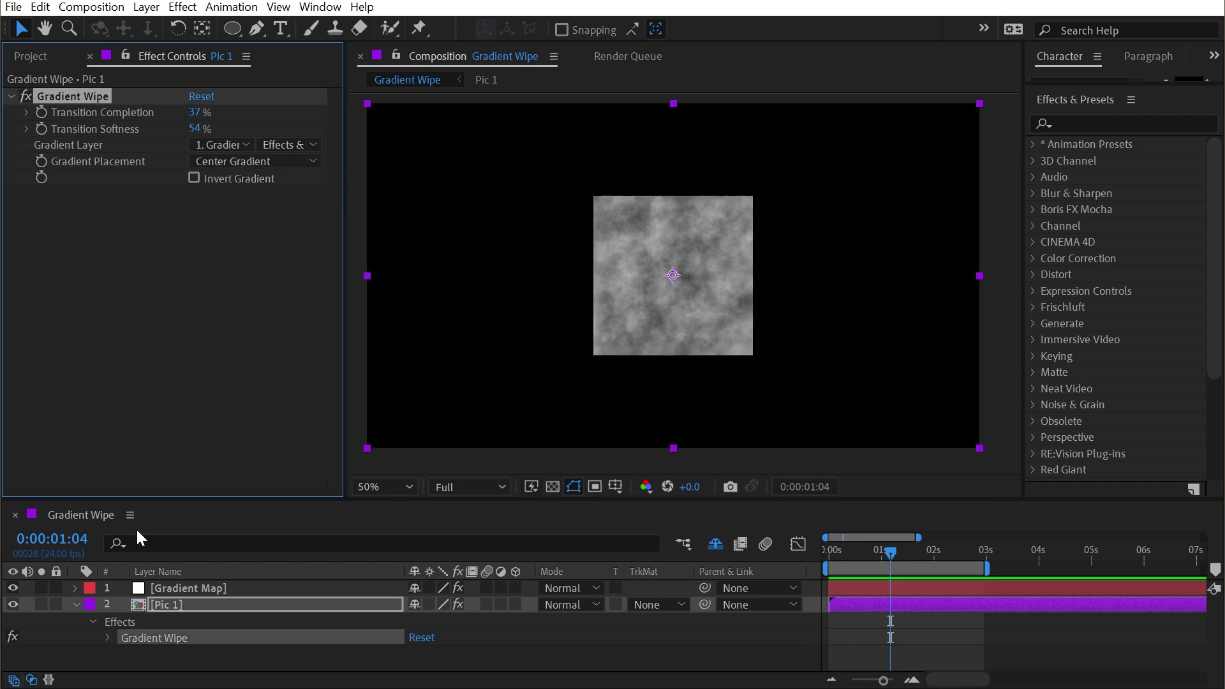
Step: Hide the Gradient Map layer and switch the wipe's placement to Tile Gradient
left_click(13, 587)
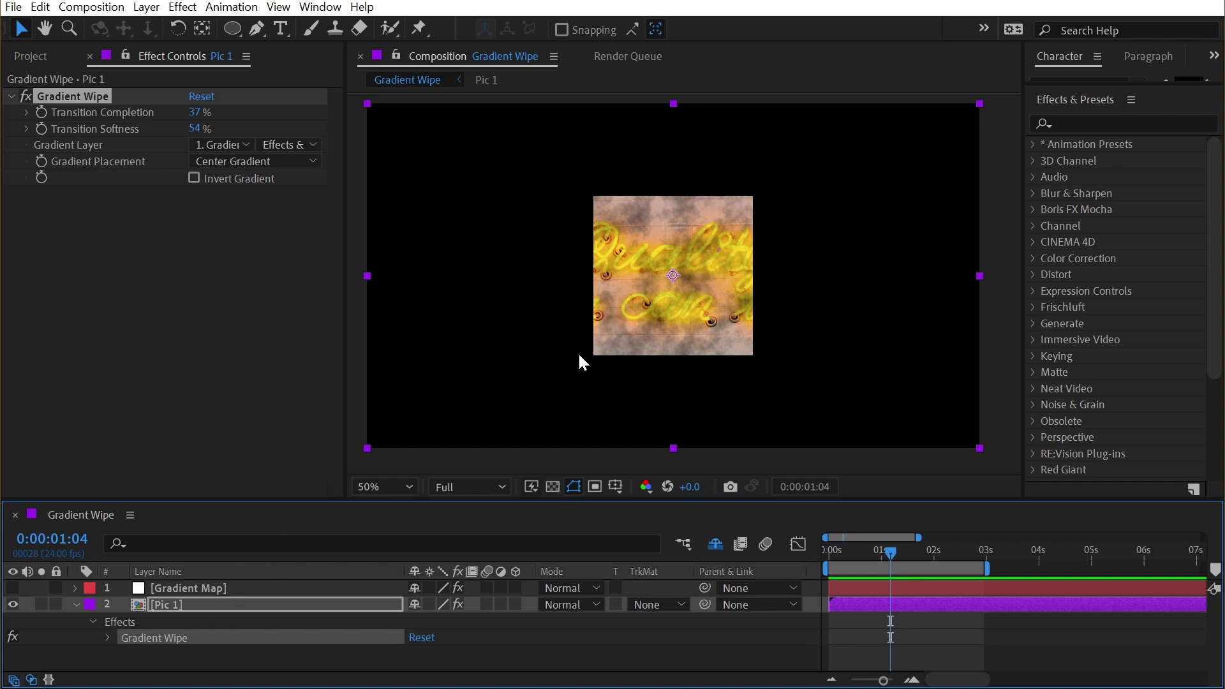
left_click(221, 163)
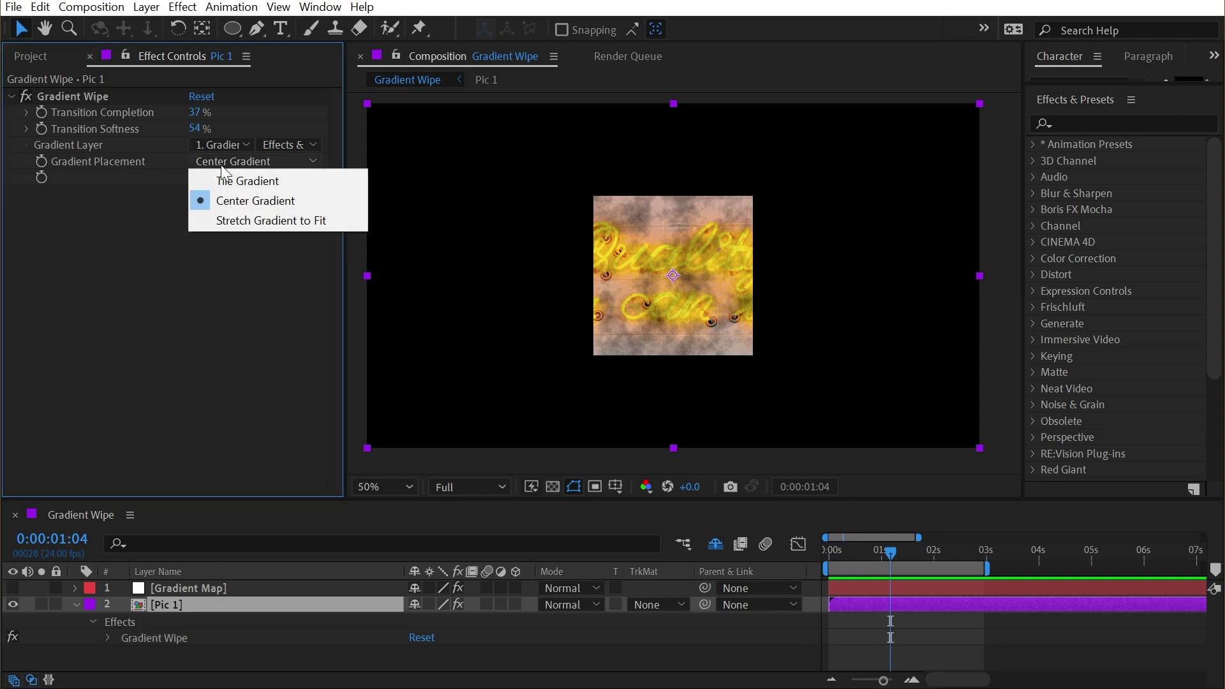
left_click(262, 183)
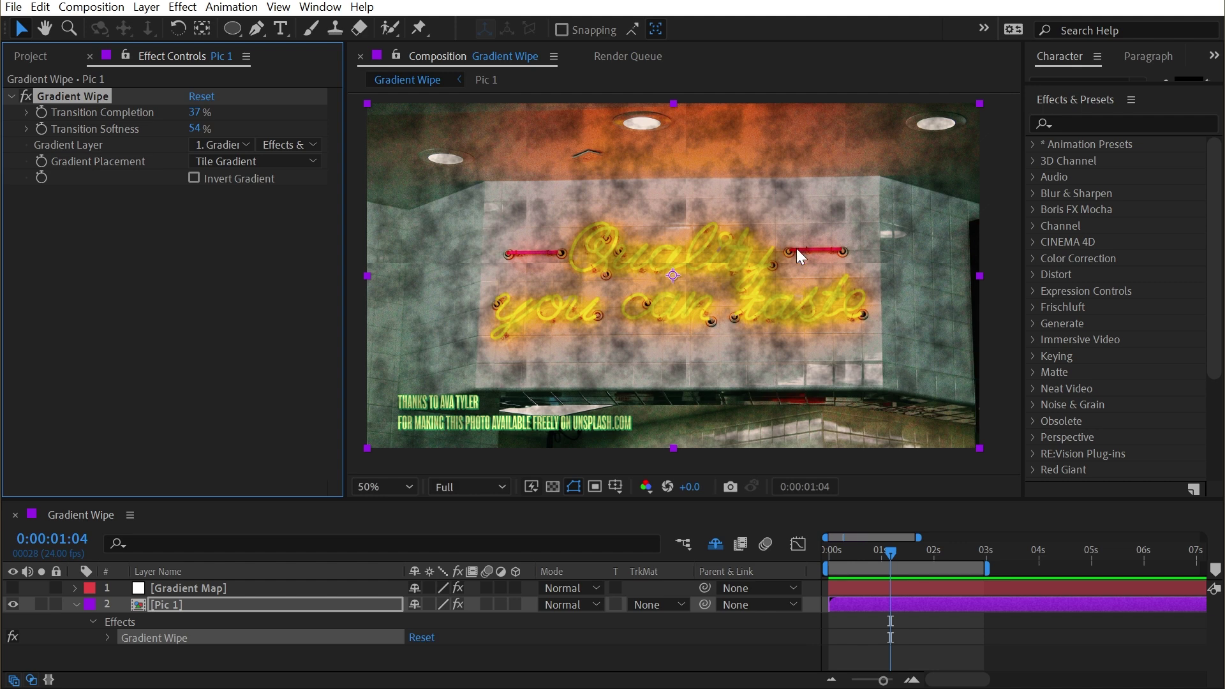
Step: Return placement to Stretch Gradient to Fit, enable Invert Gradient, and scrub Transition Completion to preview
left_click(256, 161)
left_click(304, 217)
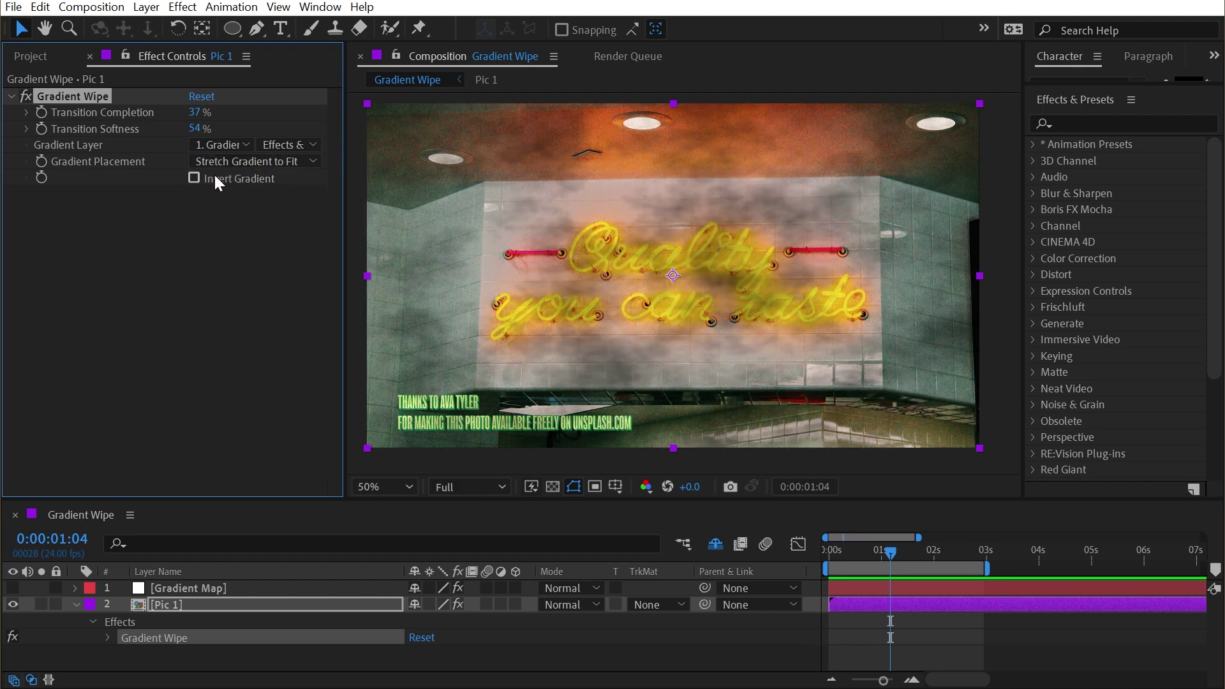
left_click(193, 178)
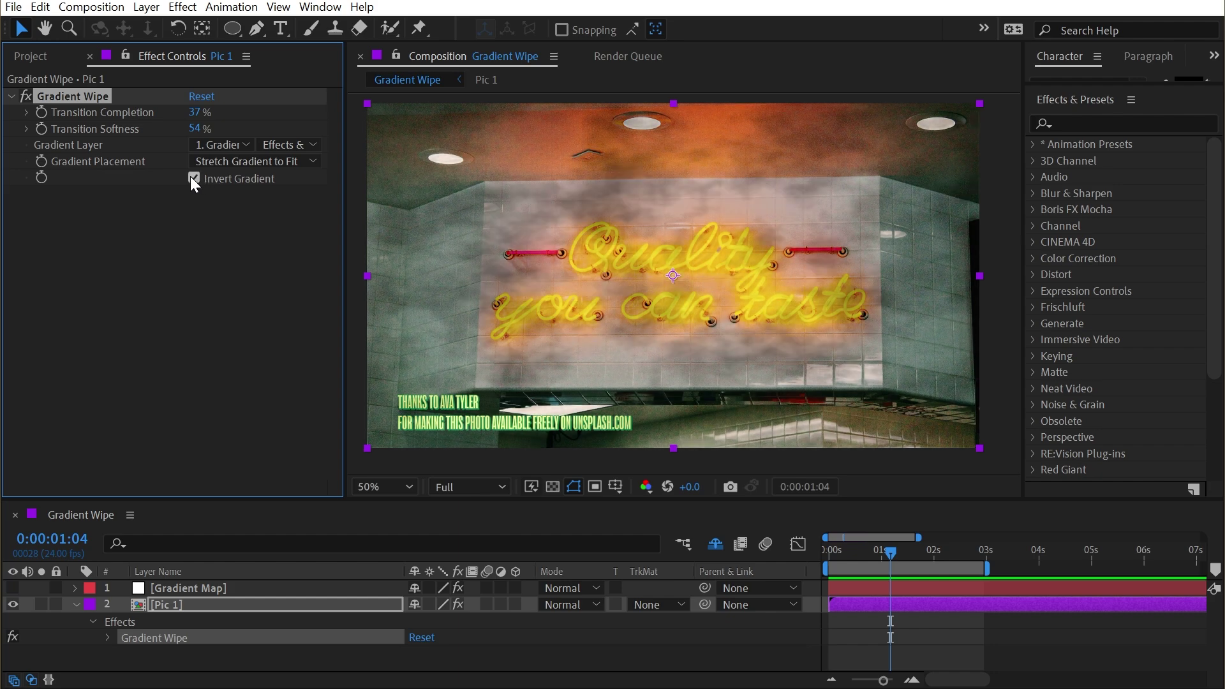
mouse_move(194, 112)
left_mouse_down()
mouse_move(159, 111)
mouse_move(242, 101)
mouse_move(230, 100)
mouse_move(167, 102)
mouse_move(222, 108)
mouse_move(180, 111)
mouse_move(192, 125)
mouse_move(248, 113)
mouse_move(194, 128)
mouse_move(194, 113)
mouse_move(214, 112)
mouse_move(156, 112)
mouse_move(171, 115)
left_mouse_up()
Step: Enter 10 as the Gradient Wipe's Transition Softness value
left_click(195, 128)
type("10")
key("Return")
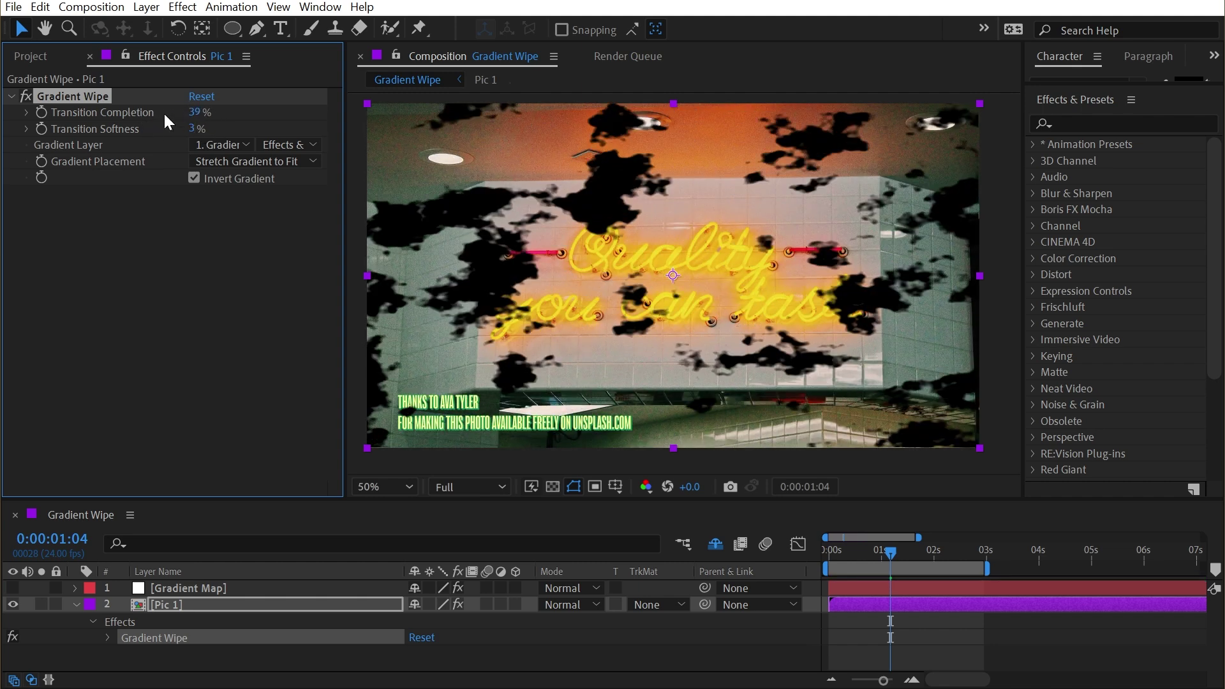